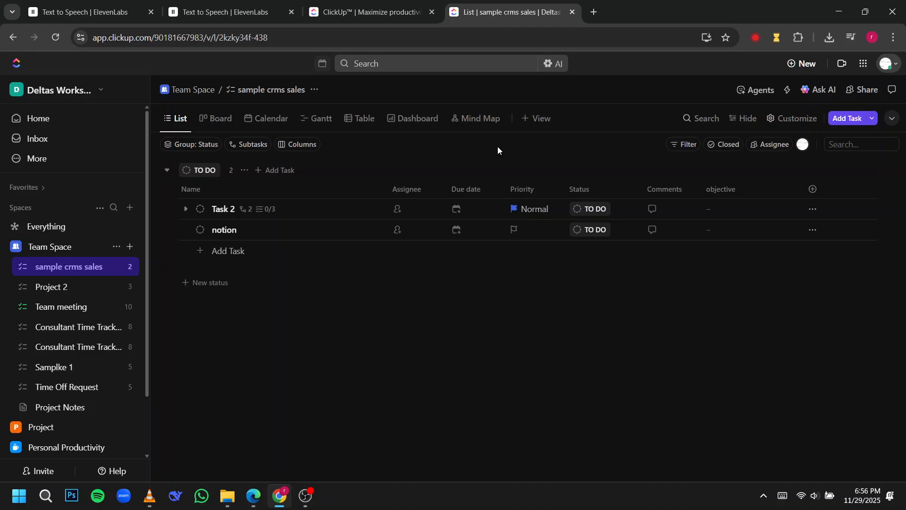
Step: Look over the ClickUp landing page, then return to the sample crms sales list
click(368, 12)
scroll(419, 141, down, 4)
scroll(419, 138, up, 4)
click(474, 7)
click(150, 495)
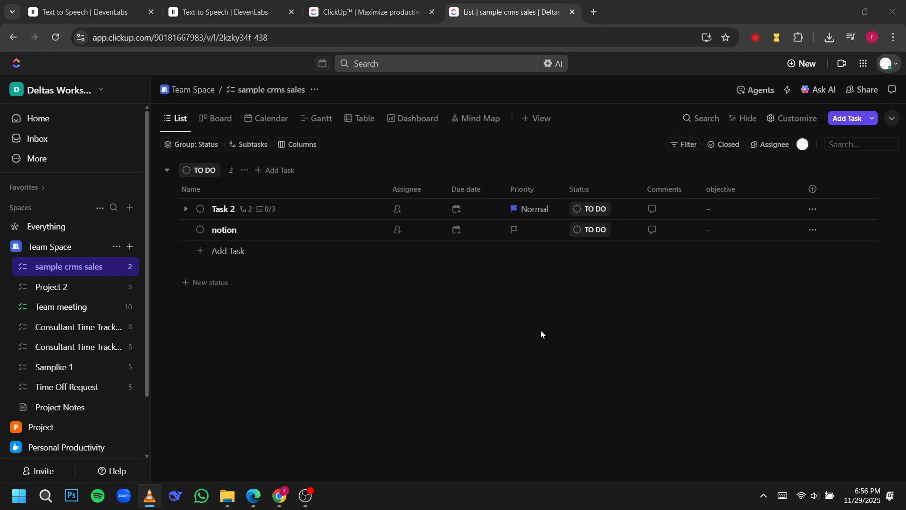
click(186, 38)
click(353, 7)
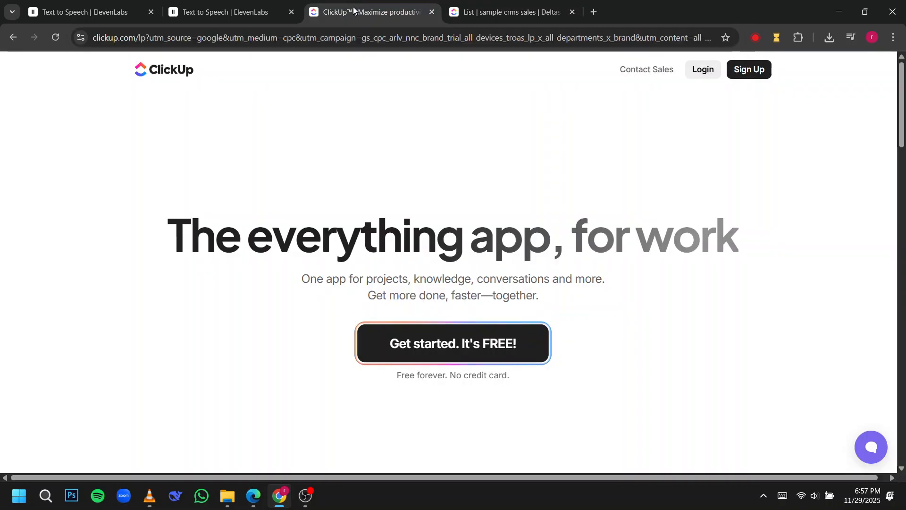
click(566, 7)
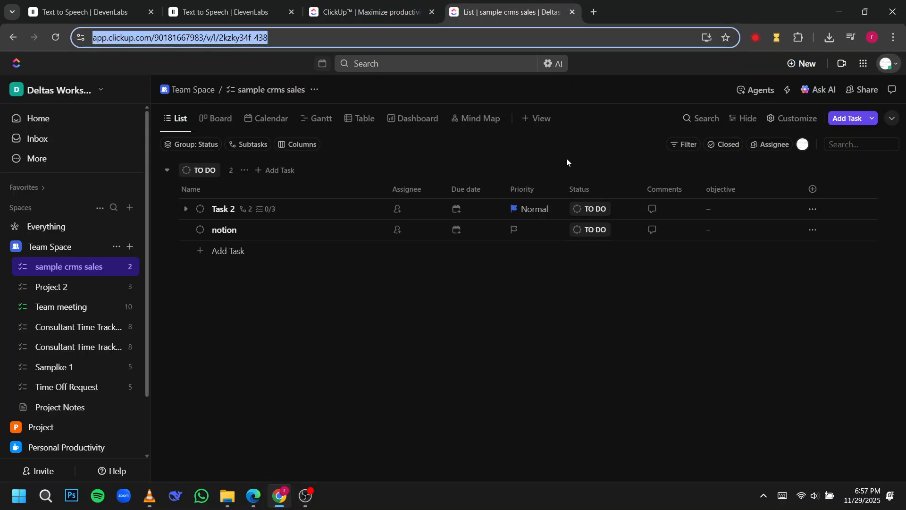
click(474, 290)
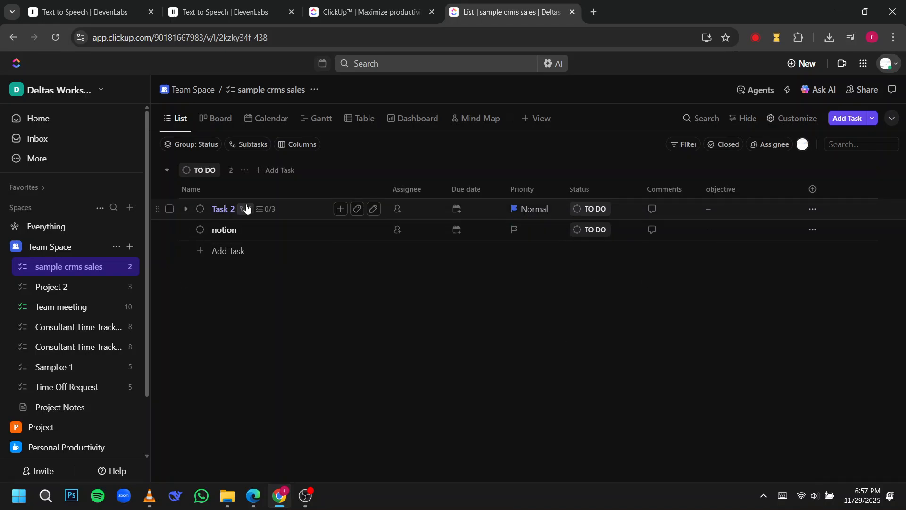
Step: Look through the Board, Gantt and Calendar views of sample crms sales, return to List and dismiss the browser performance notice
scroll(79, 324, down, 3)
scroll(79, 324, up, 3)
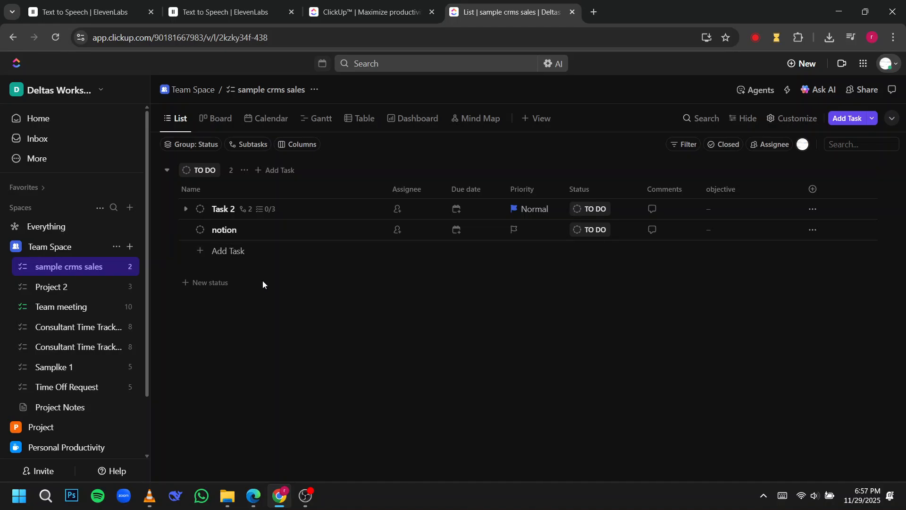
click(232, 116)
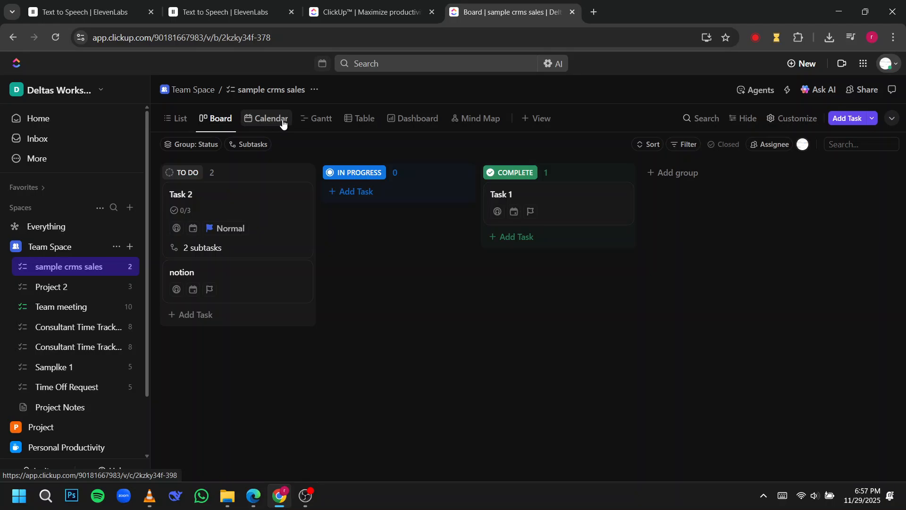
click(321, 121)
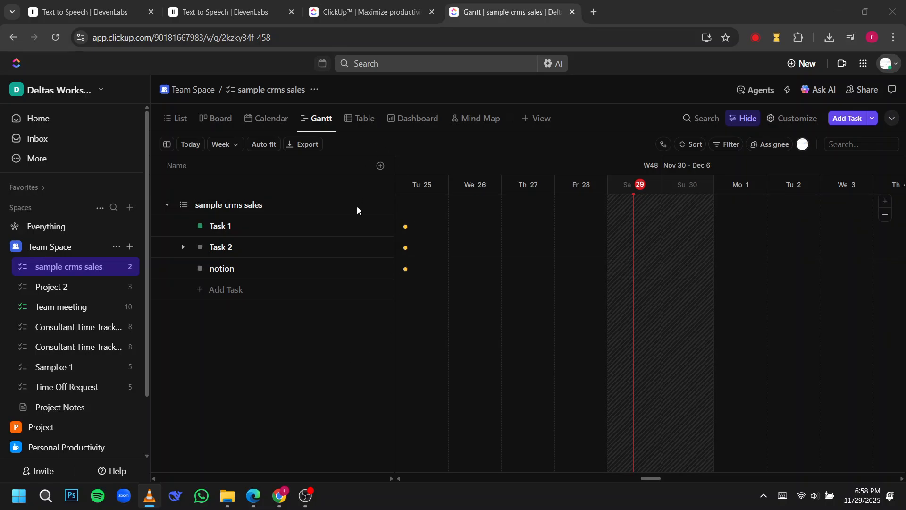
click(176, 120)
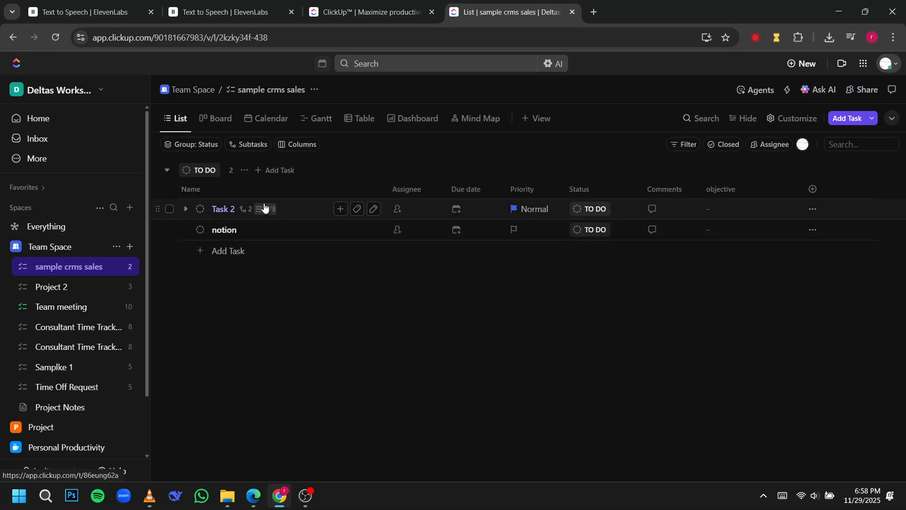
click(221, 119)
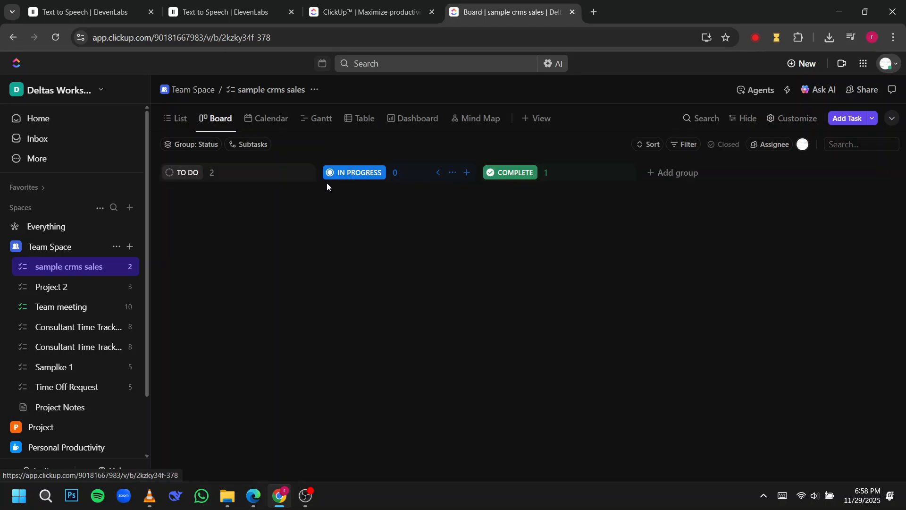
click(317, 118)
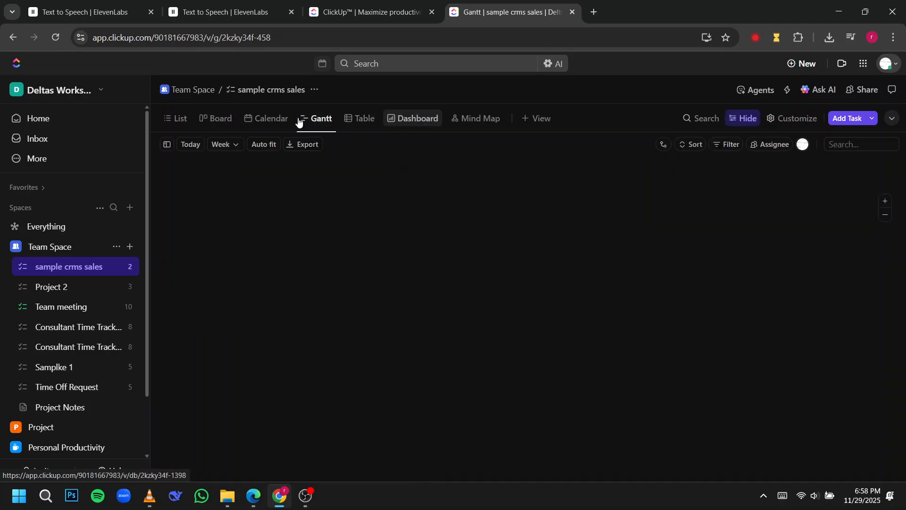
click(265, 121)
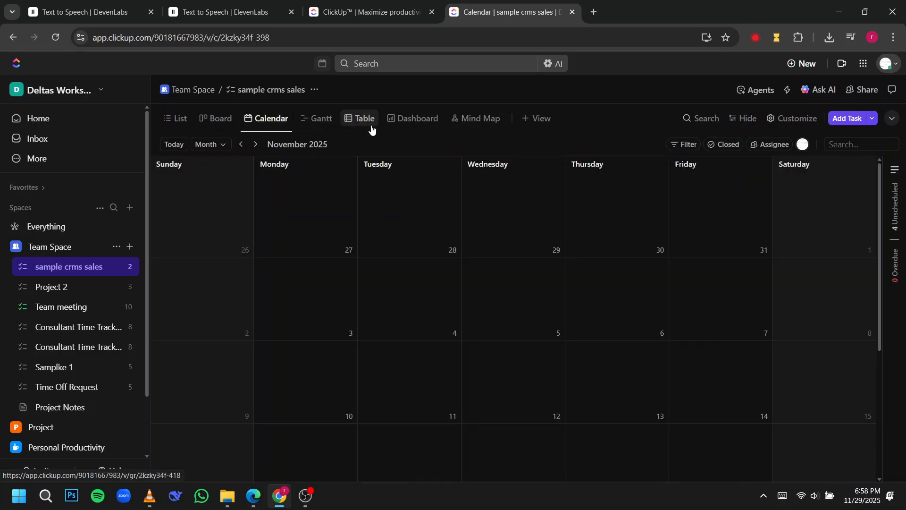
click(179, 120)
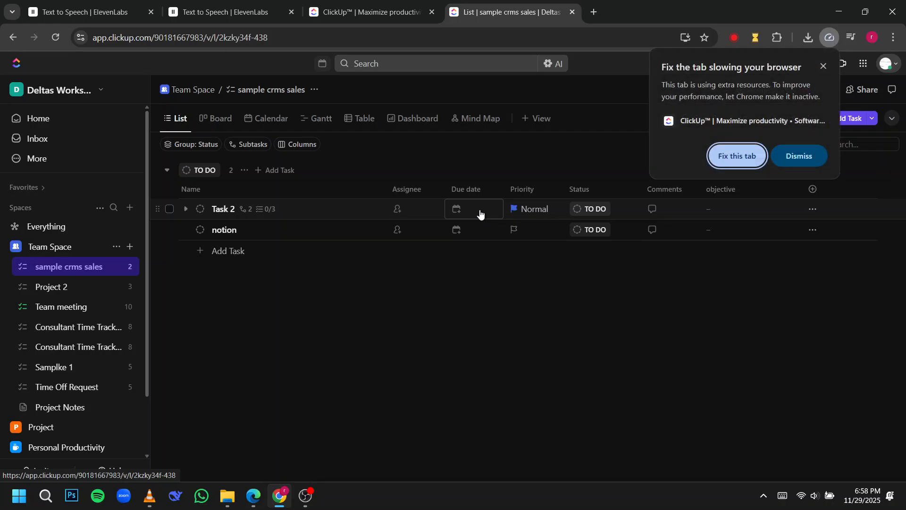
click(824, 155)
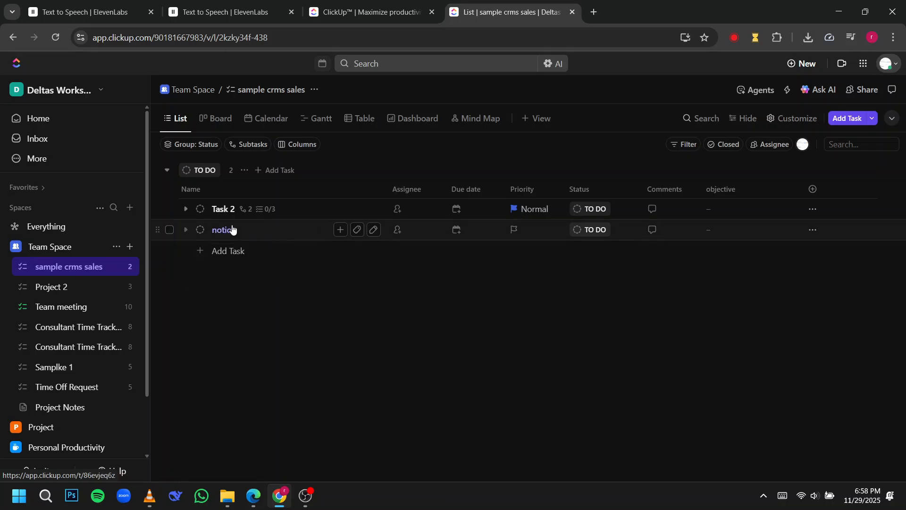
Step: Collapse and re-expand the TO DO status group in the list
click(164, 169)
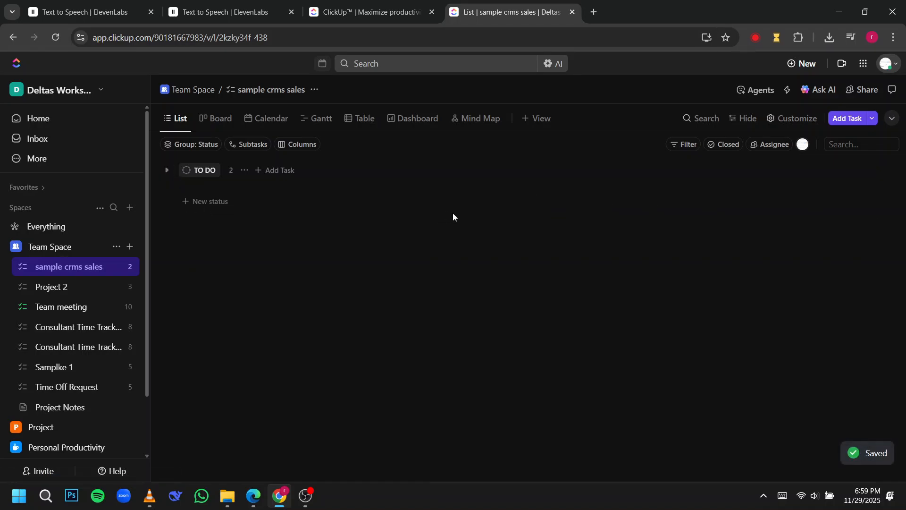
click(168, 171)
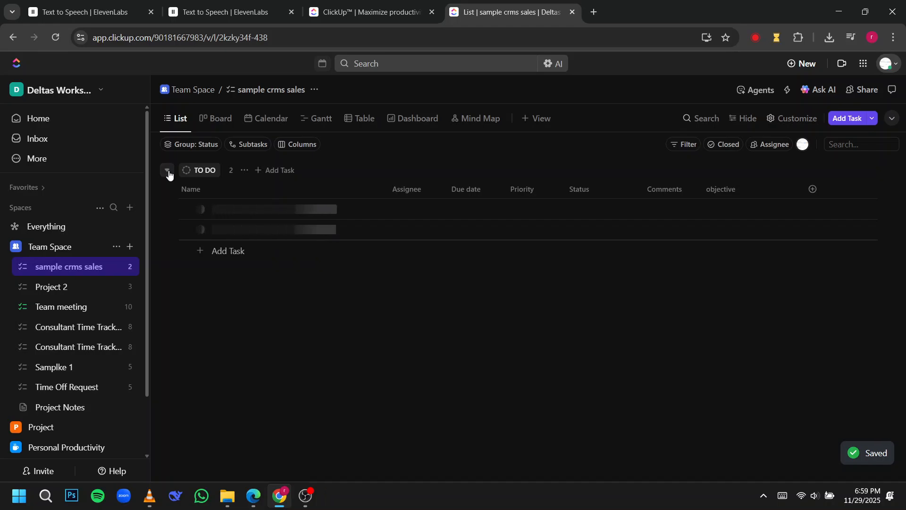
click(168, 172)
click(168, 172)
click(168, 172)
click(168, 172)
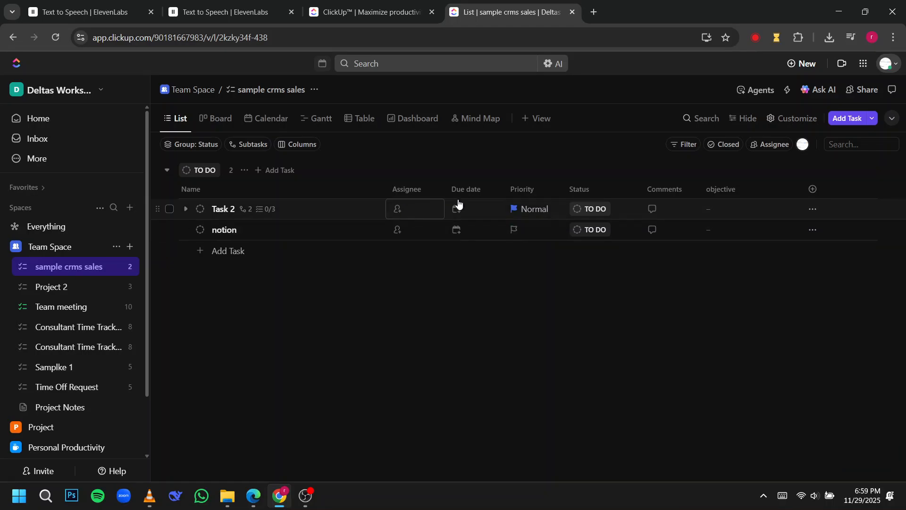
Step: View the status options available for Task 2 and leave them without choosing one
click(588, 209)
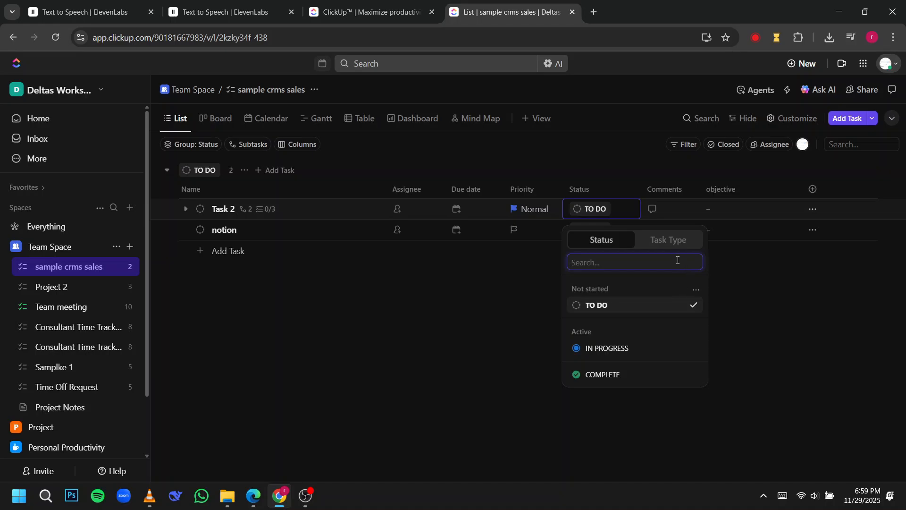
click(448, 351)
click(150, 494)
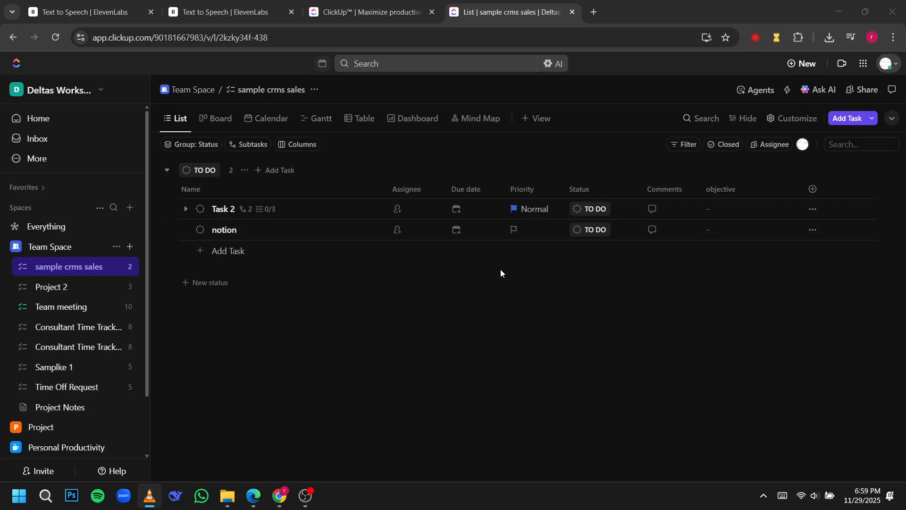
Step: Rename Task 2 in the TO DO group as "example"
click(373, 210)
drag(273, 213, 210, 210)
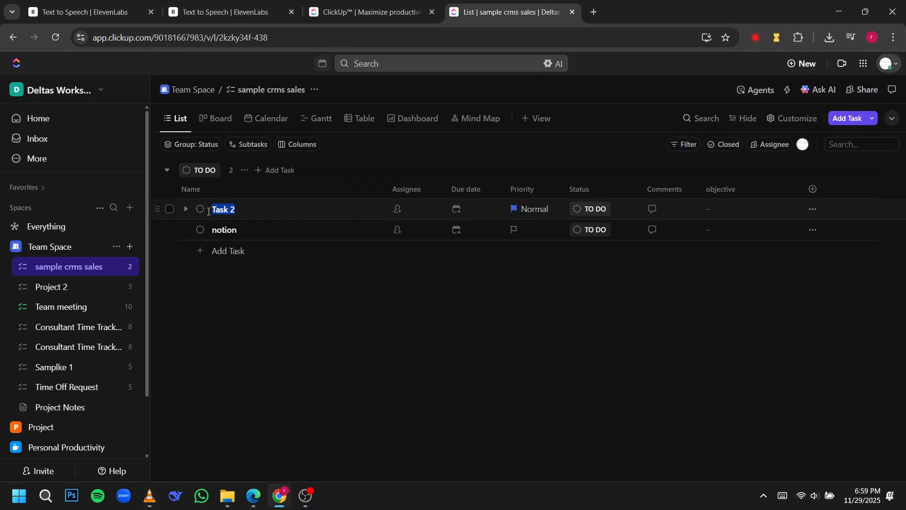
text(example)
Step: Add a task named "clickup project managemet video" to the TO DO group
click(225, 251)
text(clickup prij)
key(BackSpace)
key(BackSpace)
text(oject managemet video)
key(Return)
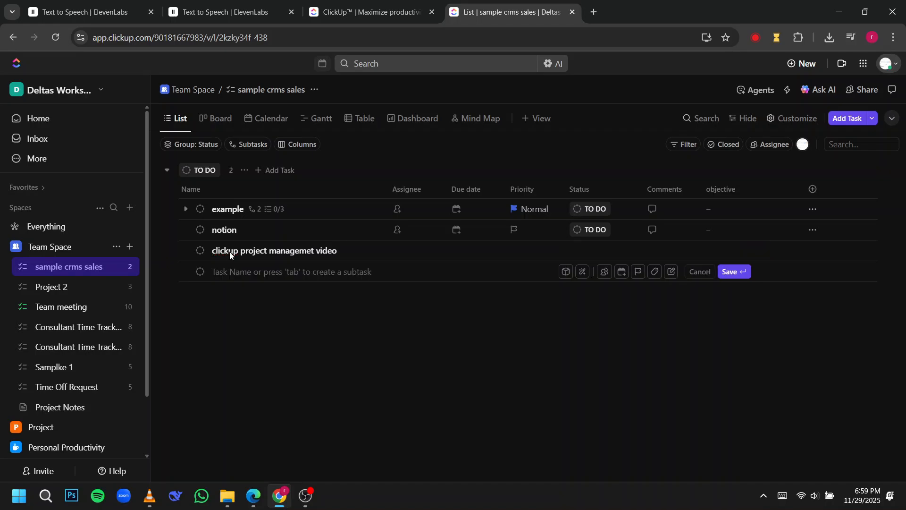
click(227, 252)
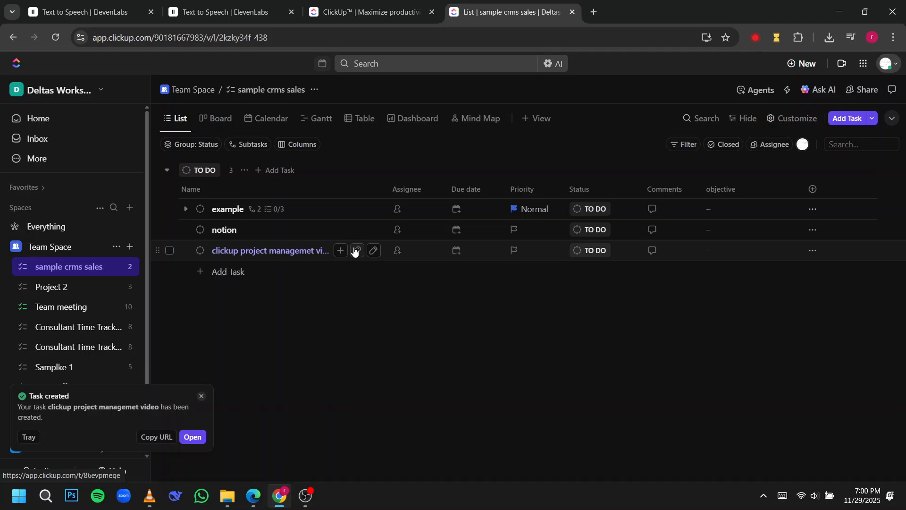
Step: Open the new clickup project managemet video task and assign it to the workspace member listed by e-mail
click(309, 252)
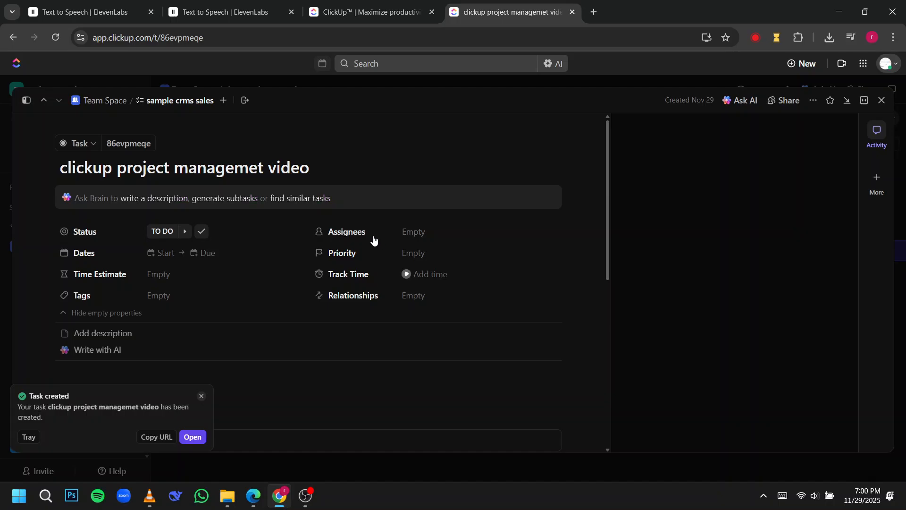
click(355, 233)
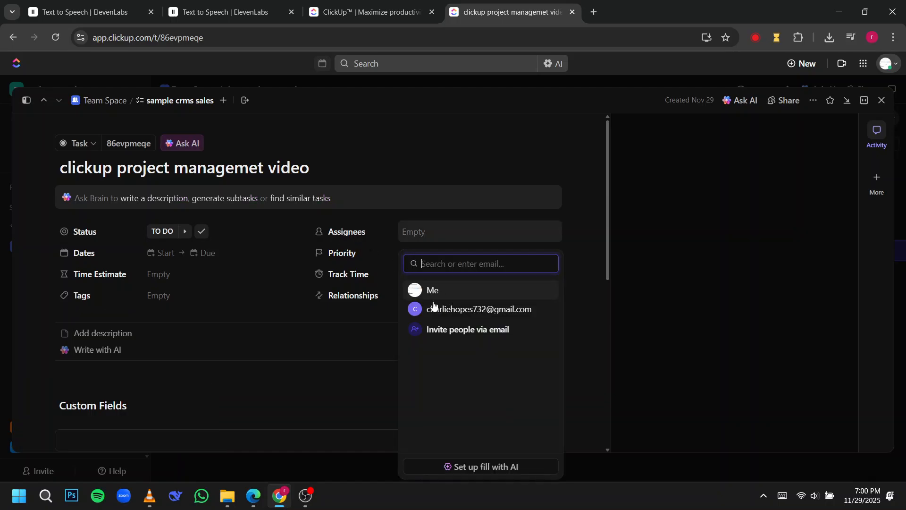
click(452, 309)
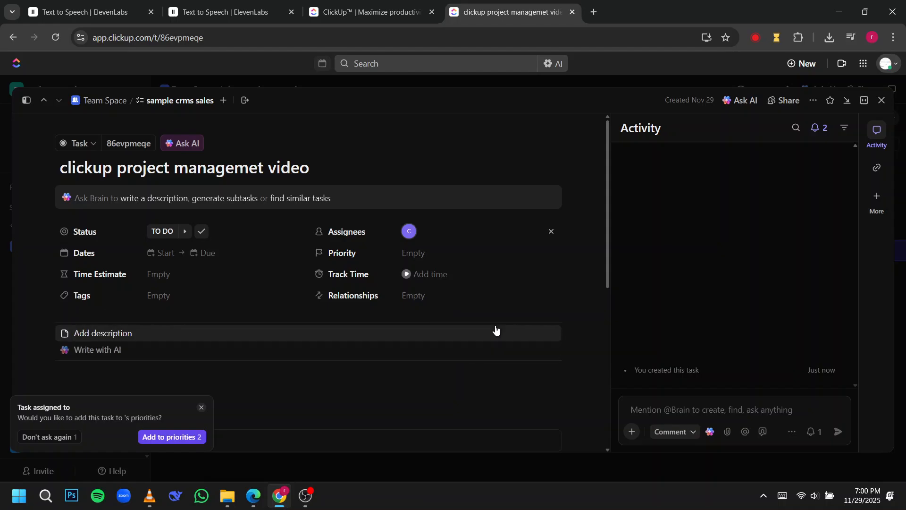
Step: Set the task's start date to 11/1/25 and its due date to 11/8/25
scroll(487, 320, down, 5)
scroll(486, 320, up, 3)
scroll(487, 320, up, 2)
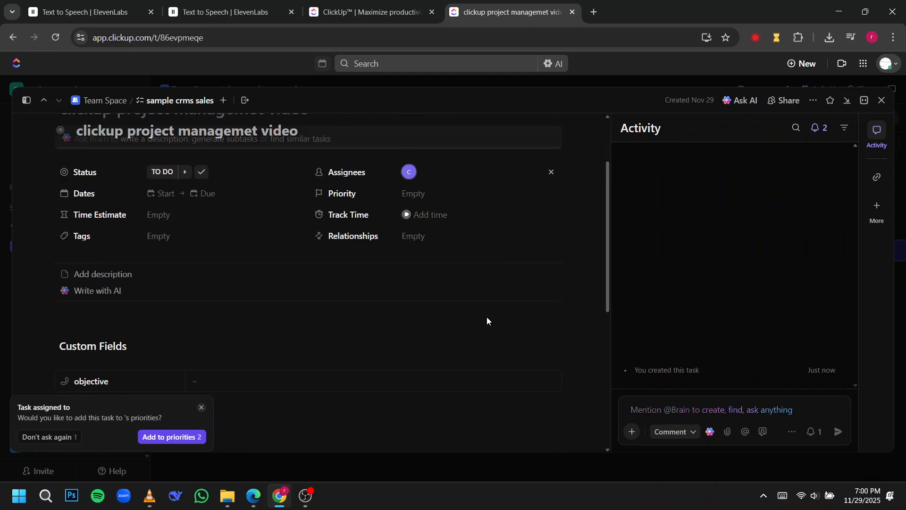
click(164, 193)
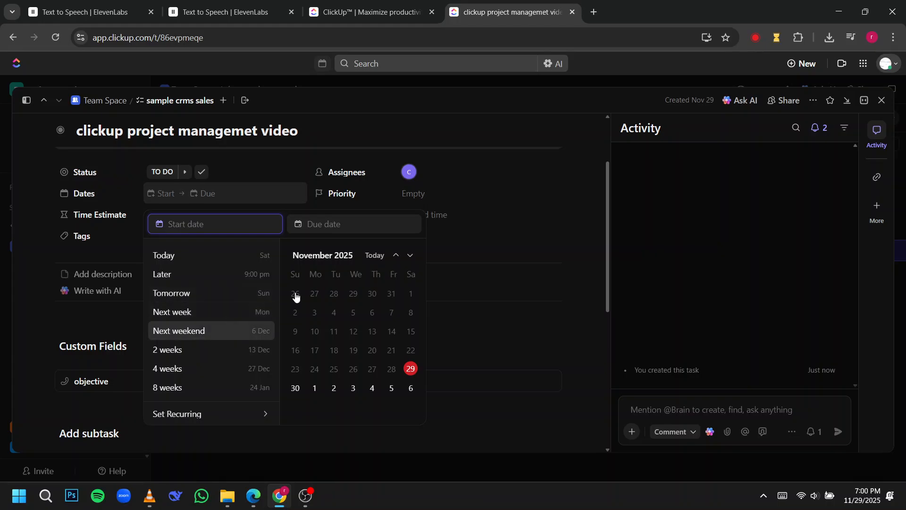
click(411, 294)
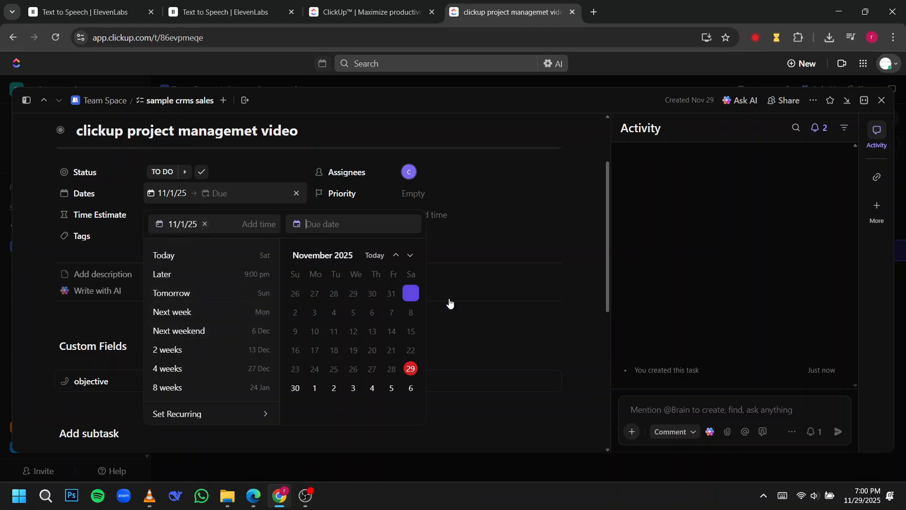
click(410, 312)
click(462, 275)
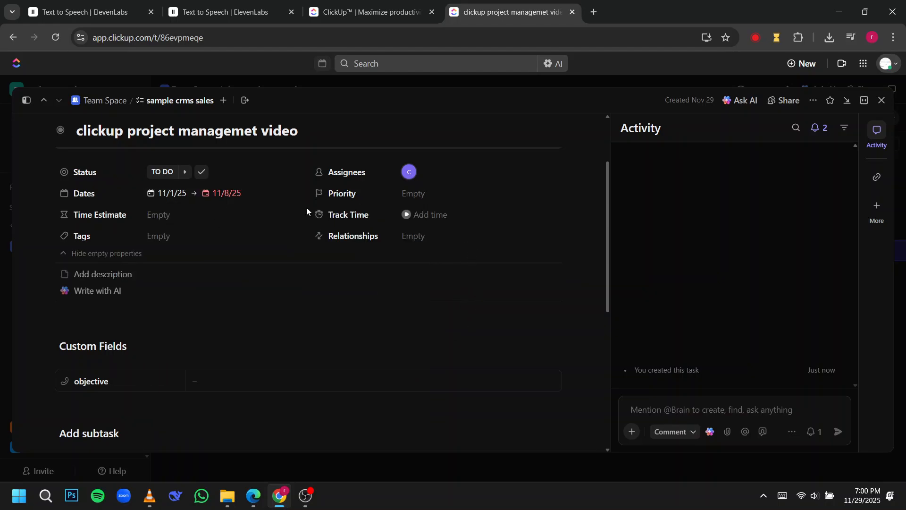
click(154, 491)
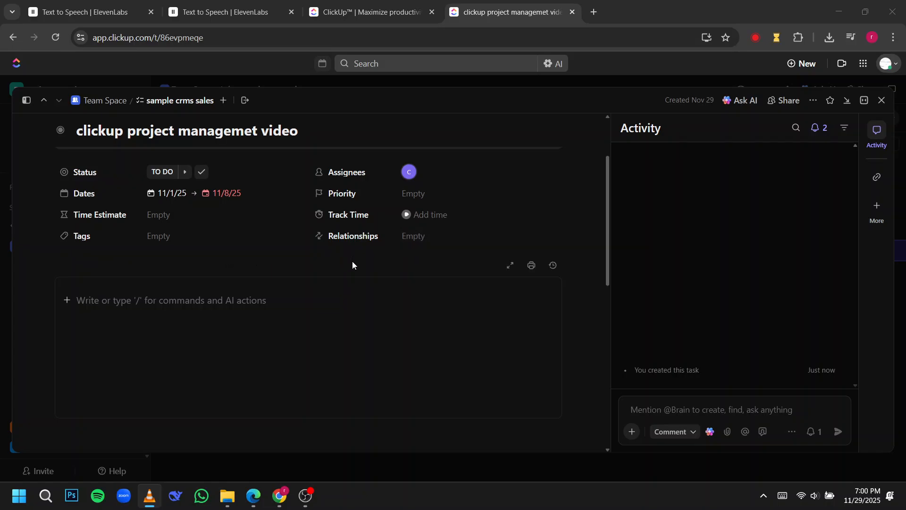
Step: Switch the task's status between IN PROGRESS and COMPLETE, leaving it at COMPLETE
click(177, 177)
click(185, 173)
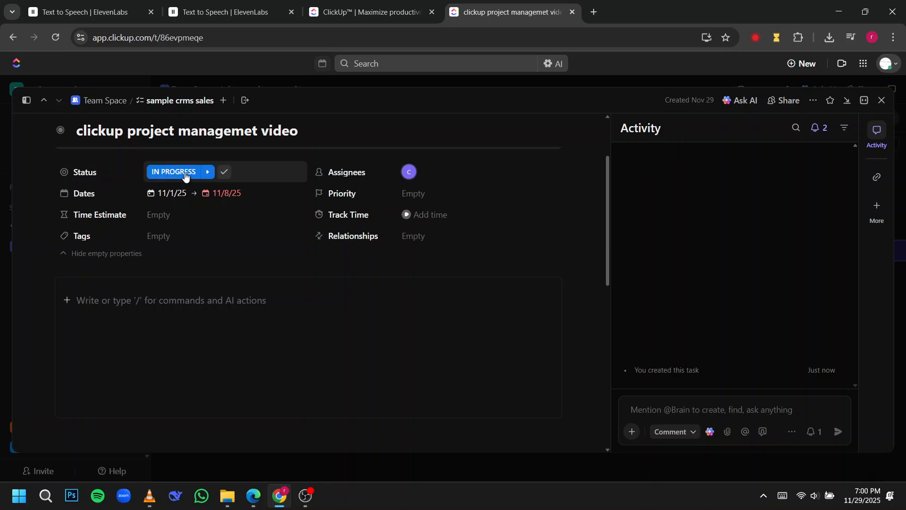
click(202, 173)
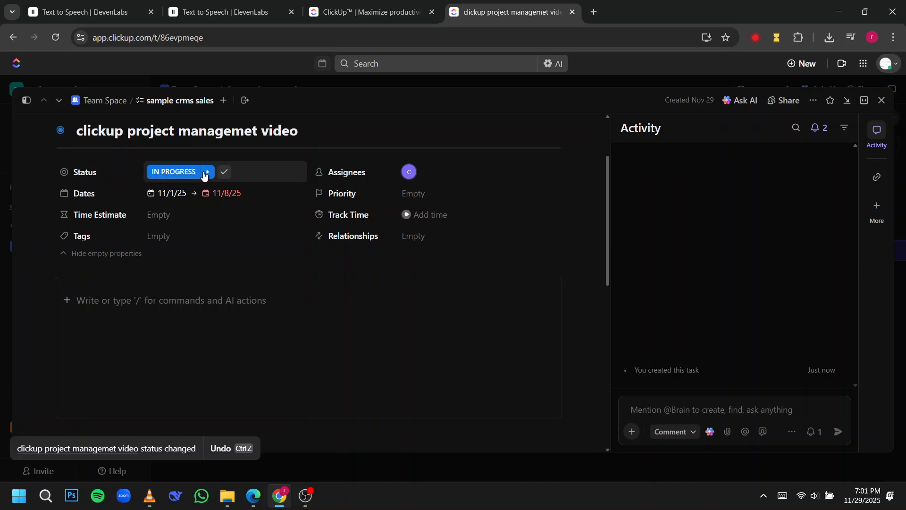
click(175, 174)
click(213, 288)
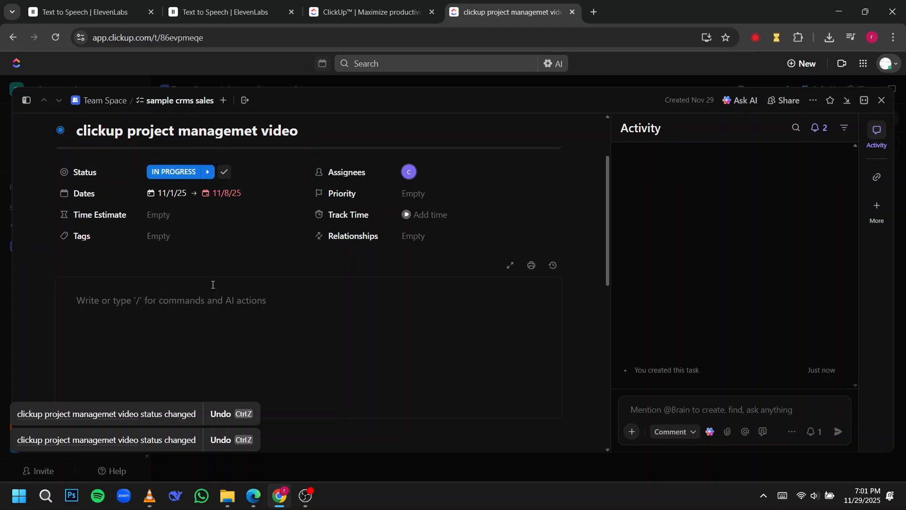
click(192, 173)
click(192, 314)
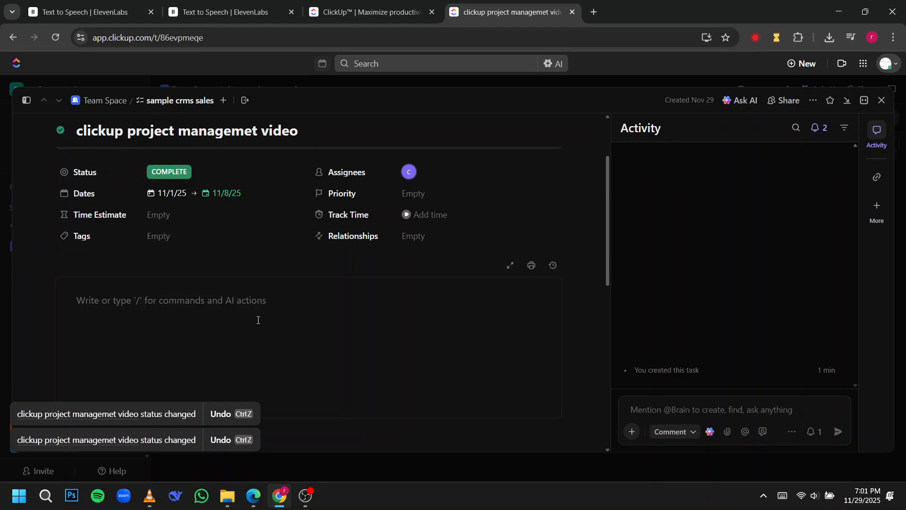
Step: Search the task's status options for "blocked"
click(171, 171)
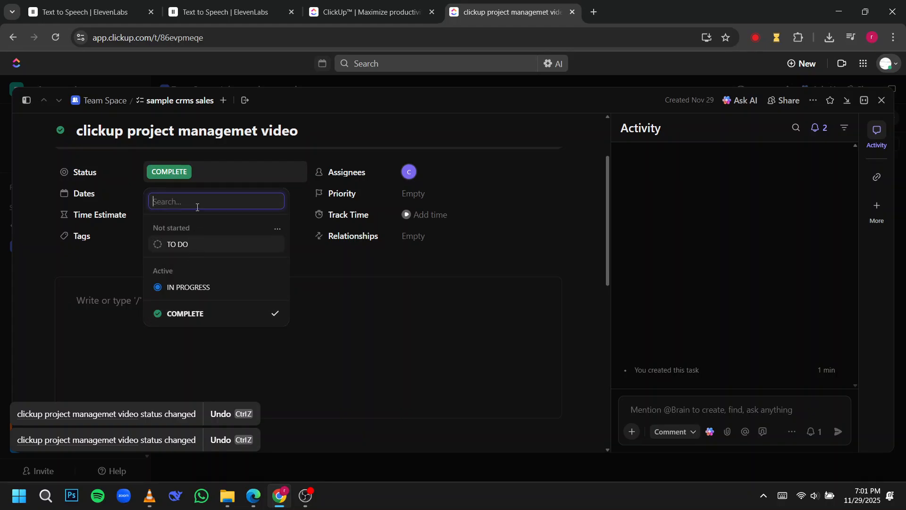
text(blocked)
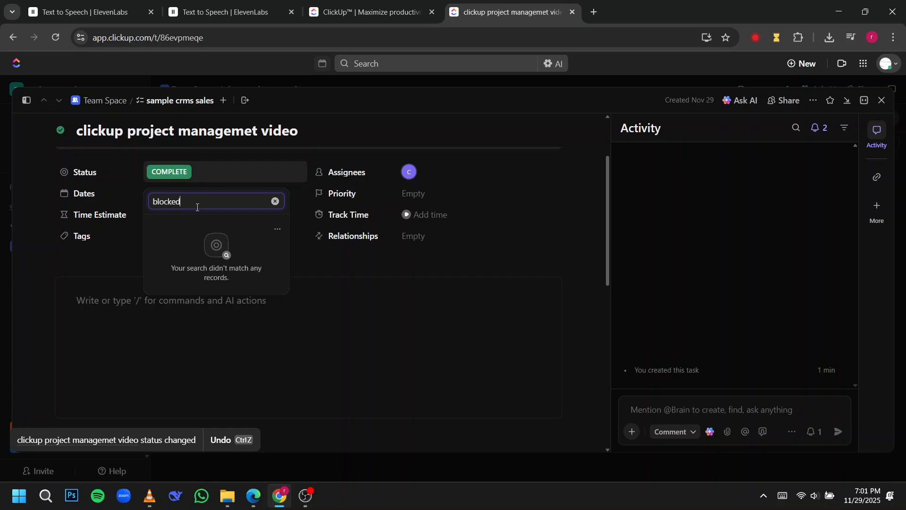
Step: Close the status options and browse the block types that can be inserted in the task description
click(150, 496)
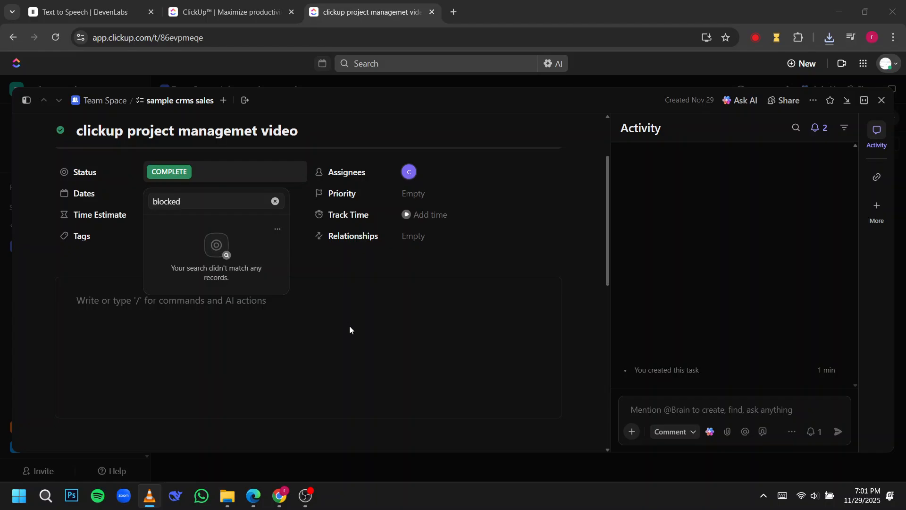
click(350, 326)
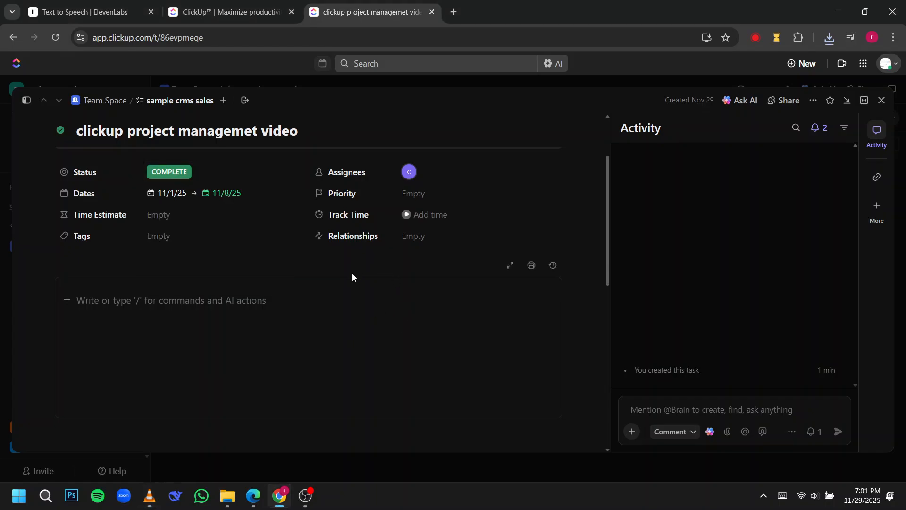
click(69, 301)
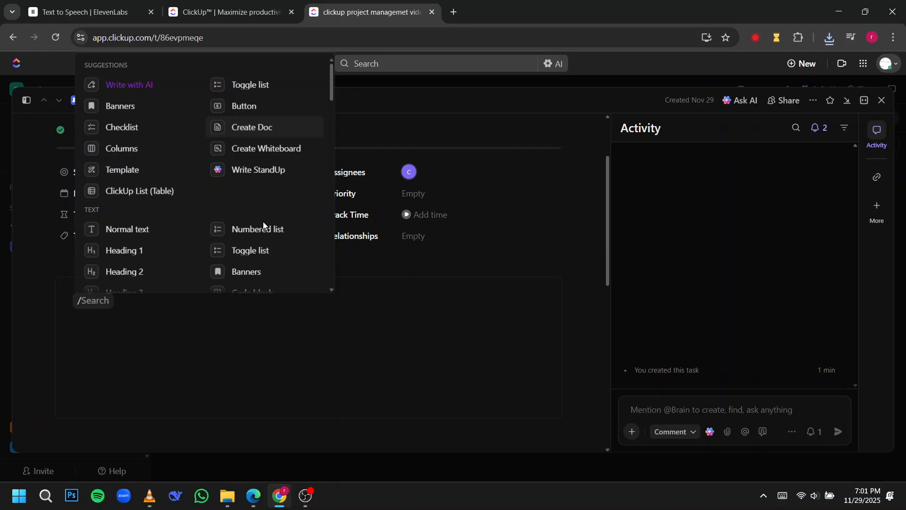
scroll(272, 227, down, 3)
scroll(271, 270, down, 10)
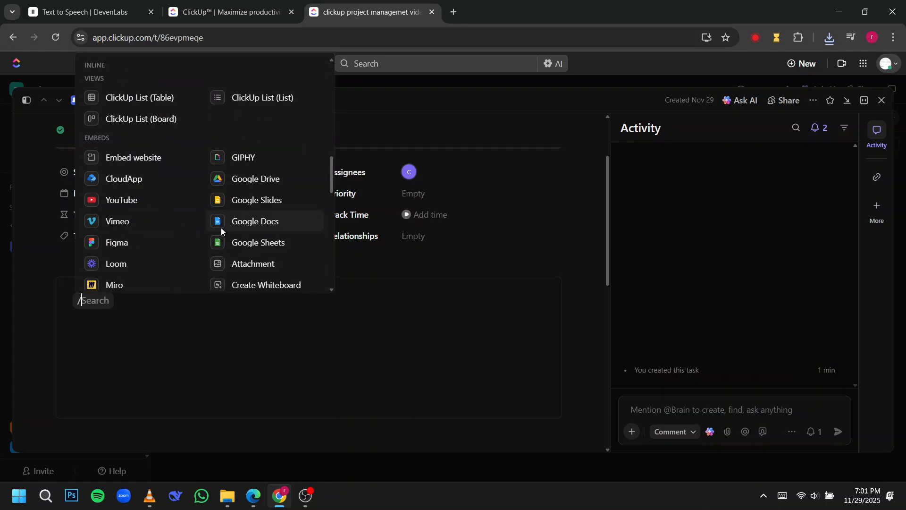
scroll(263, 240, up, 10)
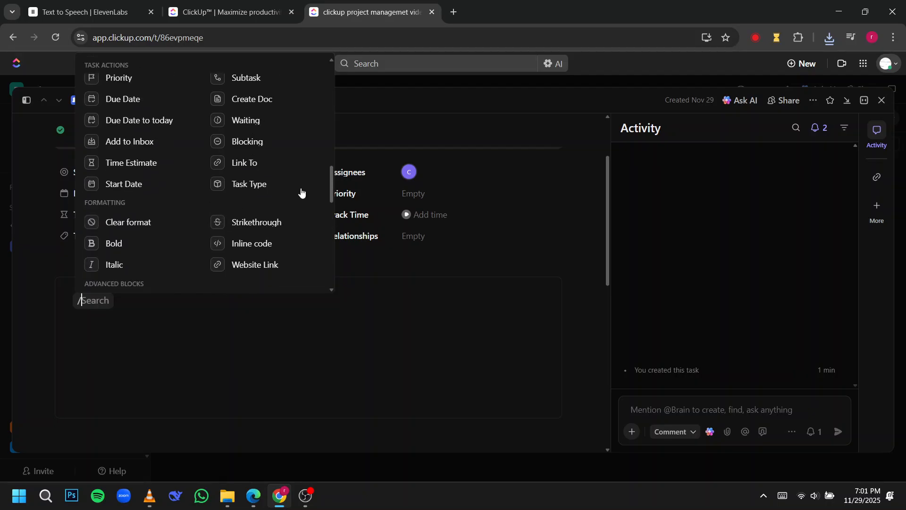
scroll(285, 194, down, 10)
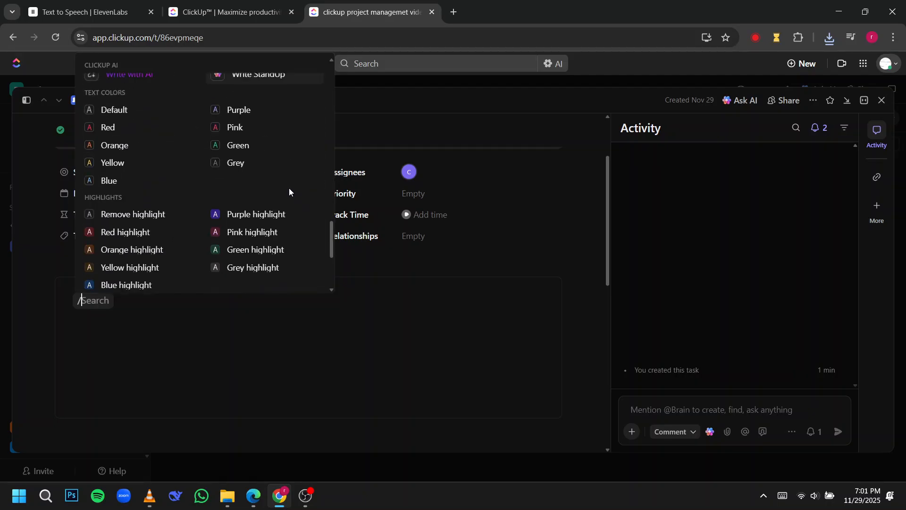
key(Escape)
Step: Clear the stray slash from the task description and write "upload date" there
scroll(440, 330, down, 8)
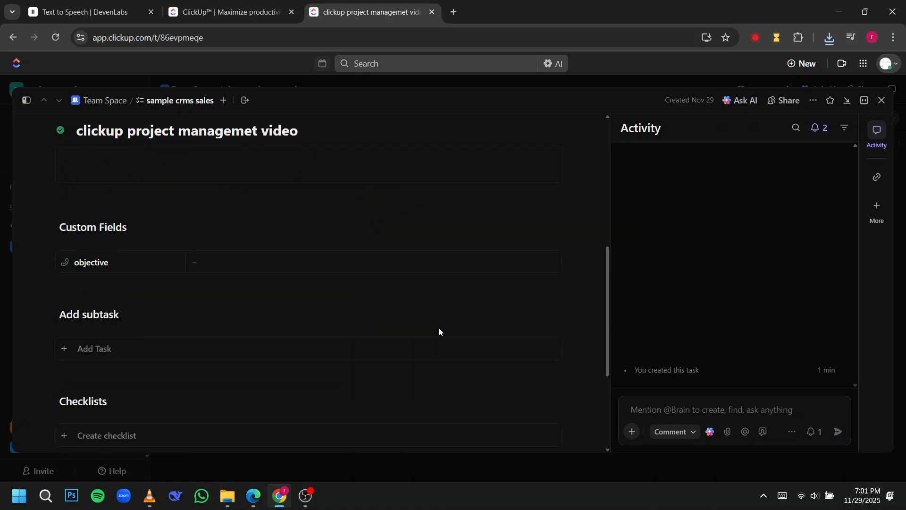
scroll(441, 333, up, 3)
scroll(441, 338, down, 3)
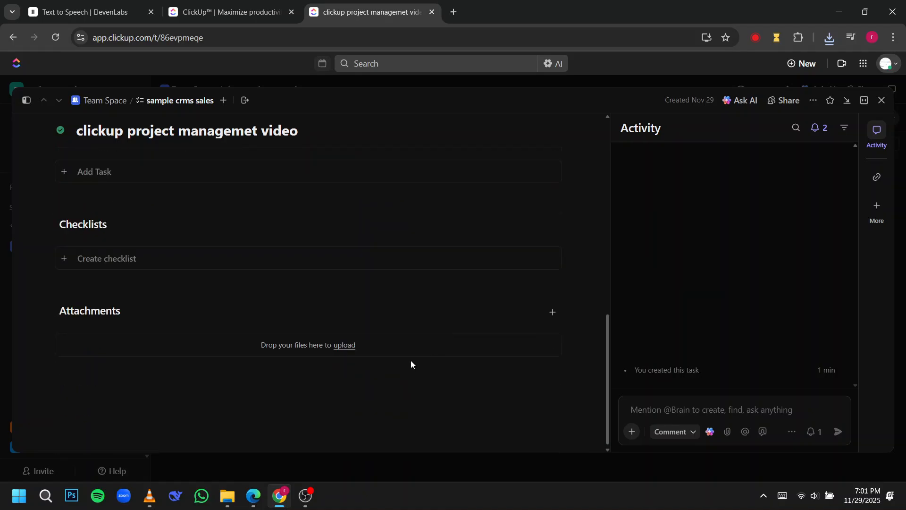
scroll(440, 288, up, 8)
click(161, 301)
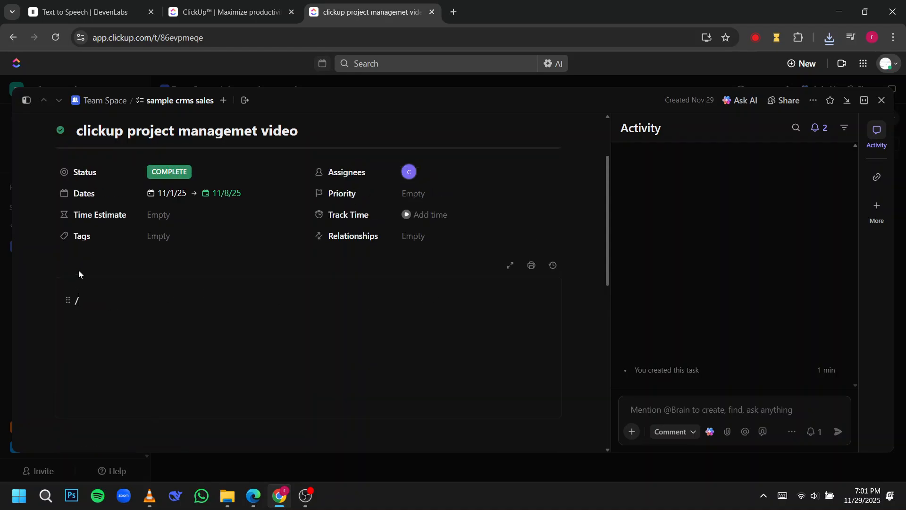
key(BackSpace)
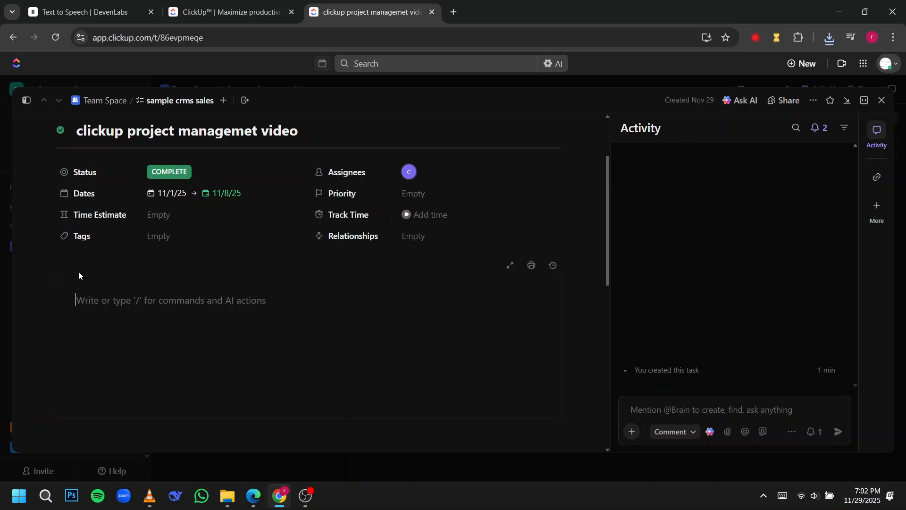
text(uplo)
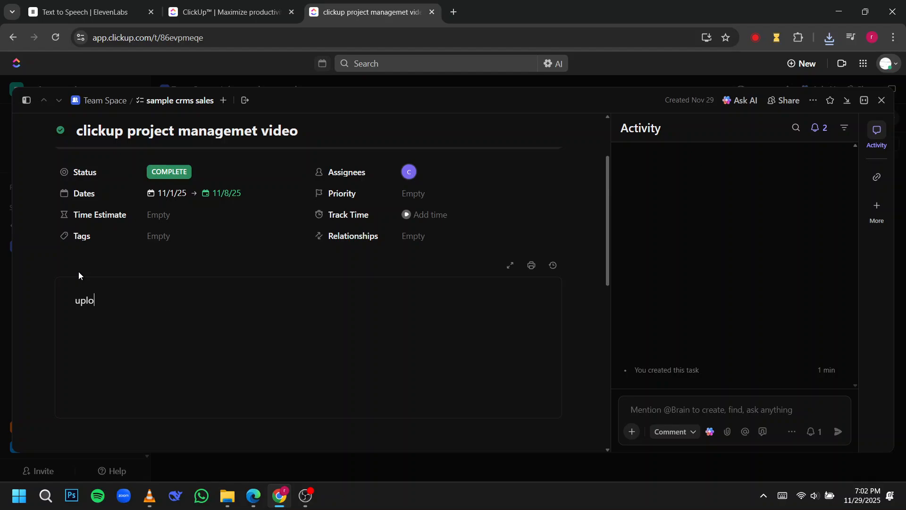
text(ad date)
Step: Color the "upload date" description text green
drag(147, 303, 64, 297)
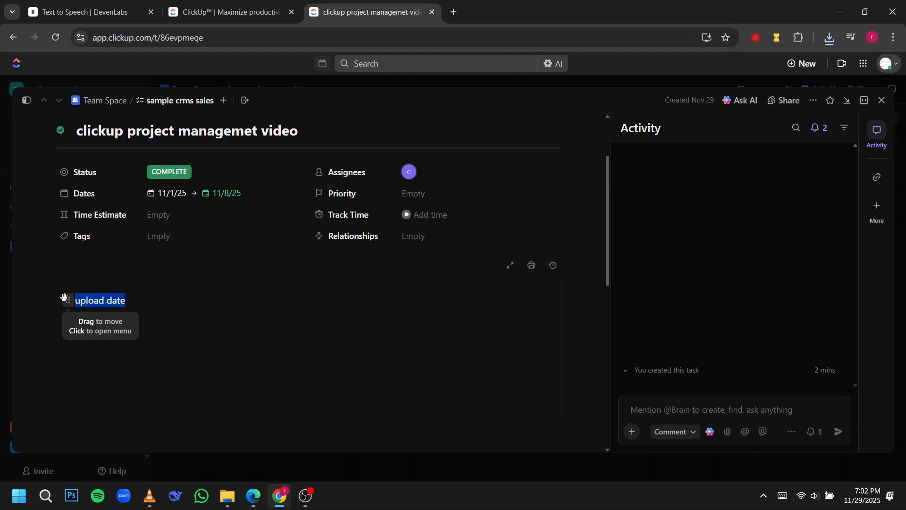
click(104, 302)
click(70, 298)
mouse_move(121, 283)
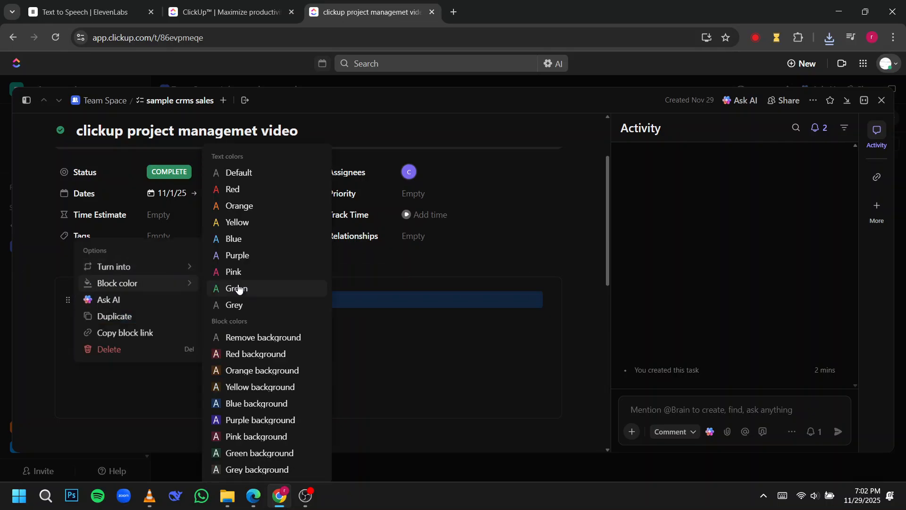
click(238, 286)
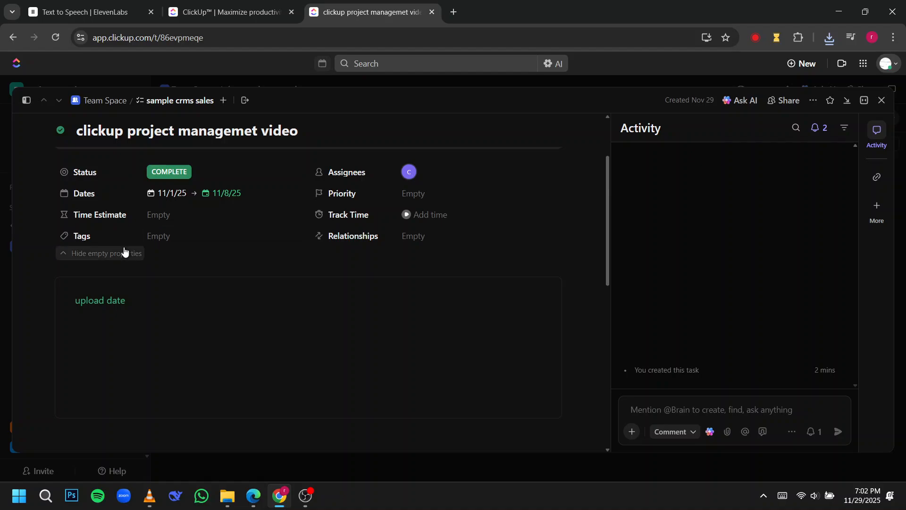
Step: Examine the task's description area and its custom fields, subtask and checklist sections
scroll(206, 277, down, 5)
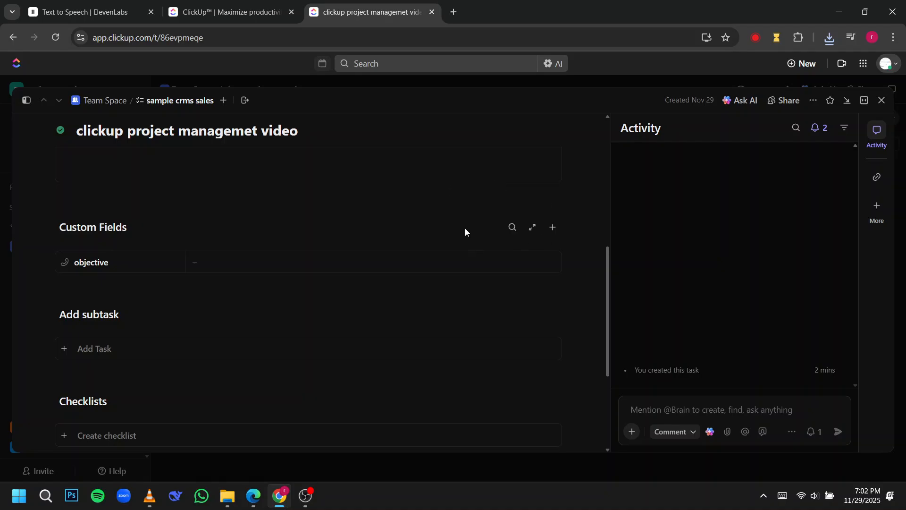
scroll(547, 225, up, 2)
click(549, 219)
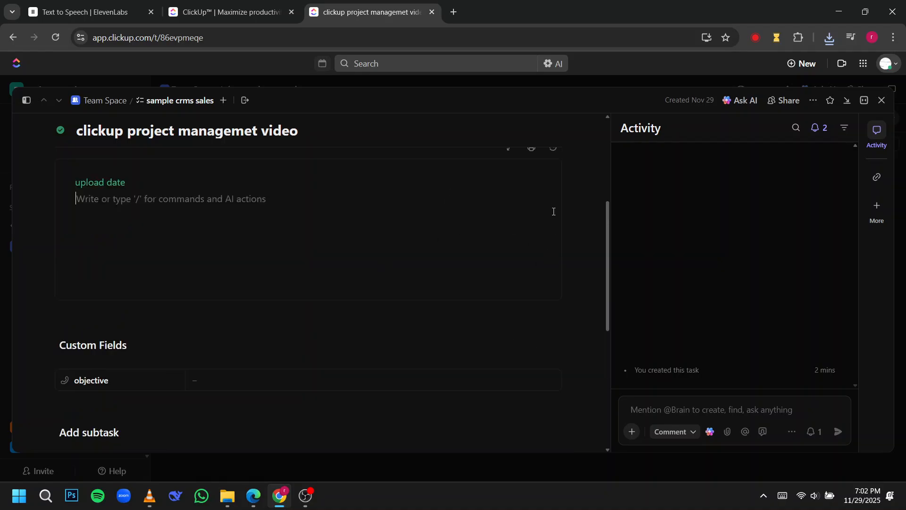
scroll(552, 211, up, 1)
scroll(551, 225, down, 2)
scroll(555, 236, down, 1)
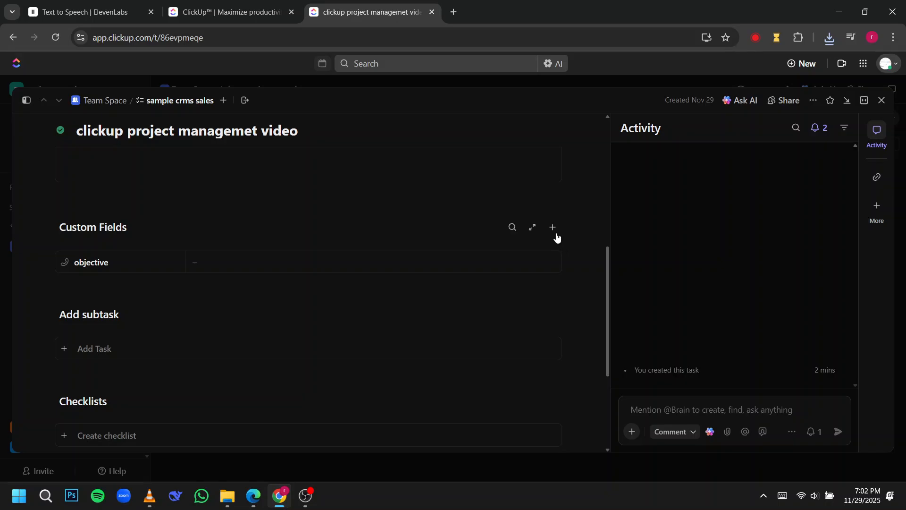
mouse_move(557, 233)
click(522, 182)
scroll(506, 264, down, 5)
click(574, 237)
scroll(263, 238, up, 6)
scroll(262, 235, down, 6)
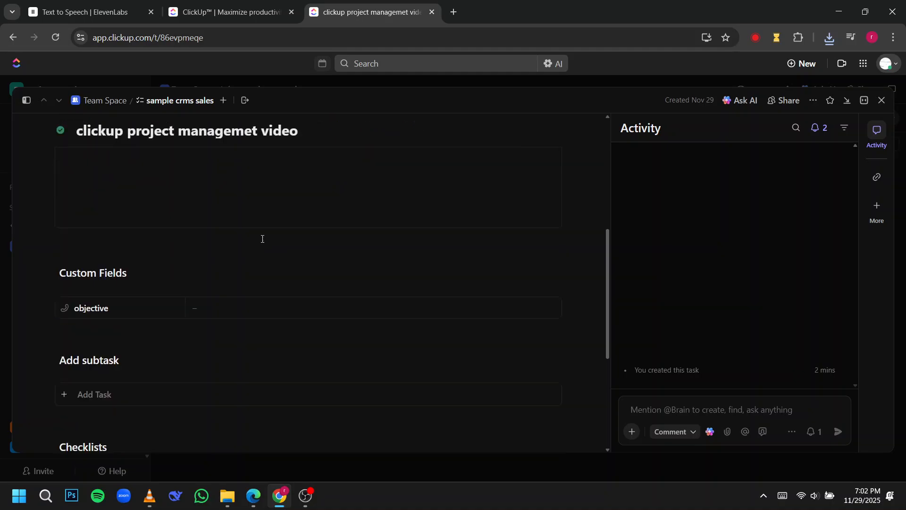
Step: Replace the task's description text with "this is the description"
scroll(263, 239, up, 5)
drag(140, 301, 42, 304)
key(BackSpace)
text(this is )
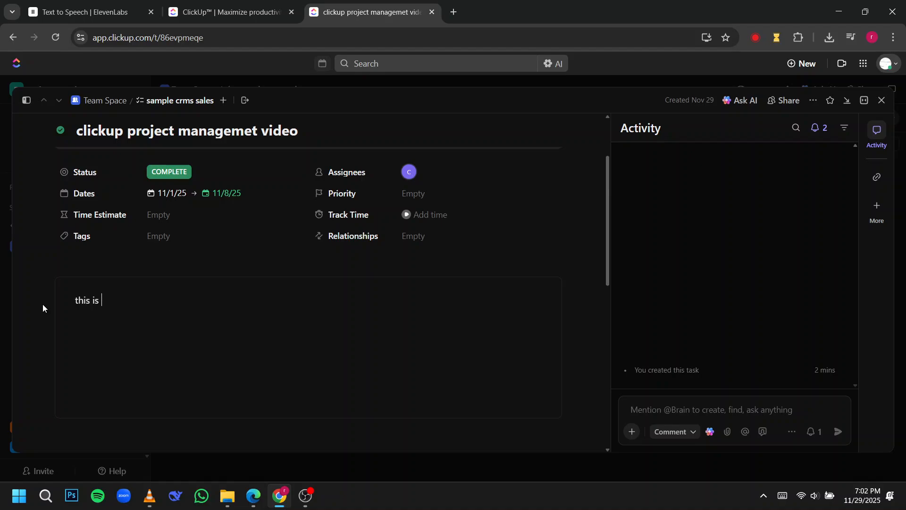
text(the description)
Step: Add a subtask named "add logo in video" to the task
scroll(310, 317, down, 3)
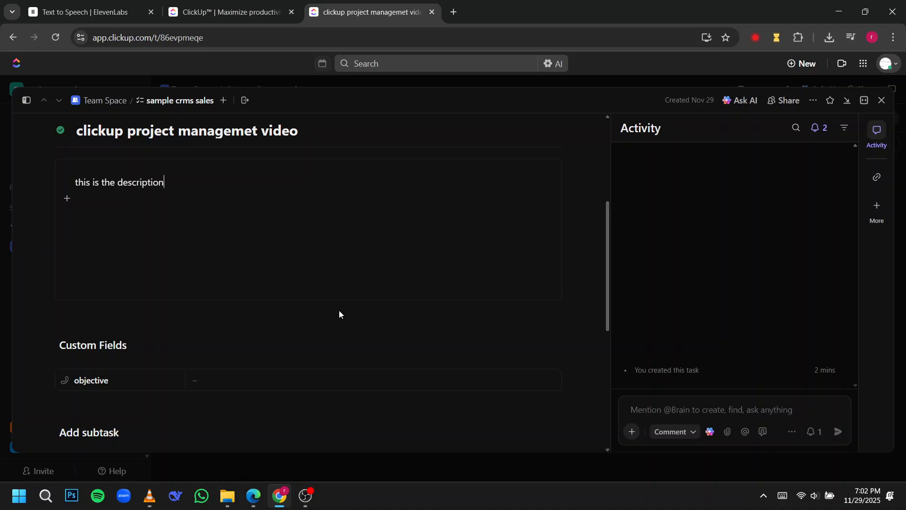
scroll(339, 310, down, 3)
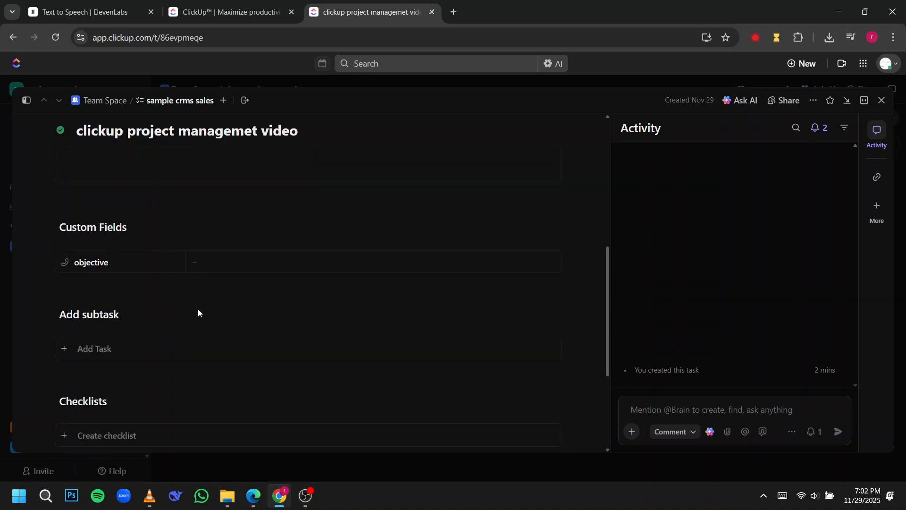
click(119, 350)
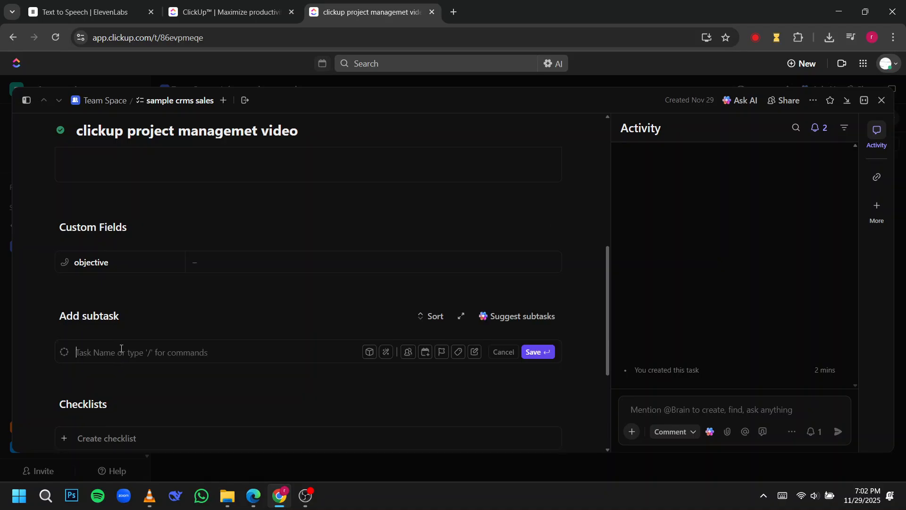
text(add logo in video)
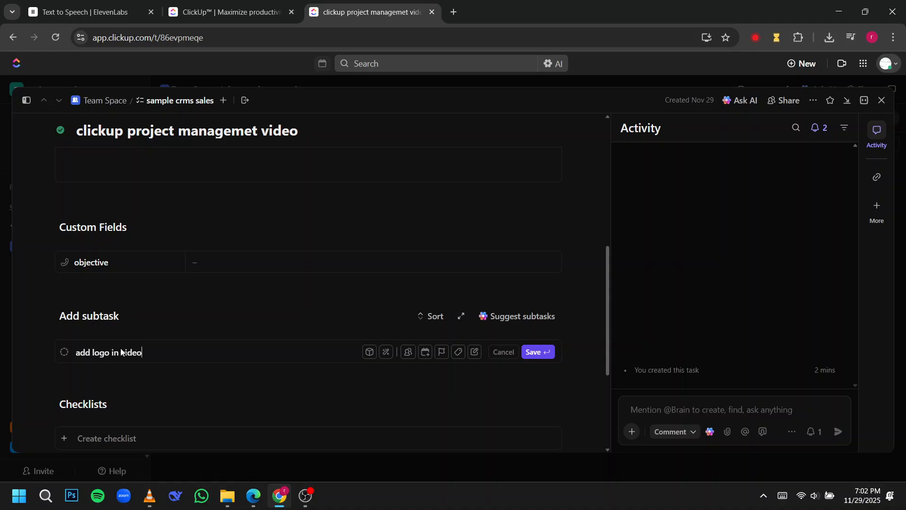
key(Return)
Step: Add the subtasks "edit intro" and "add caption"
text(ed)
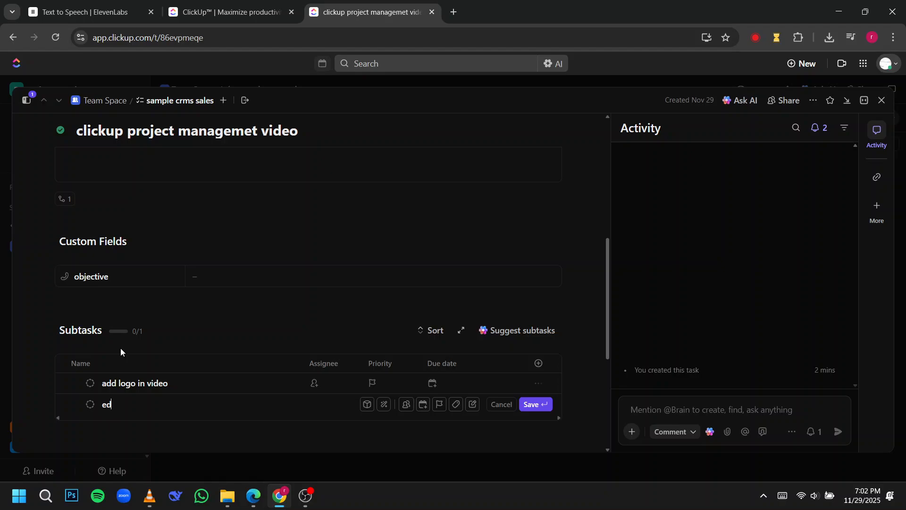
text(it intro)
key(Return)
text(add caption)
key(Return)
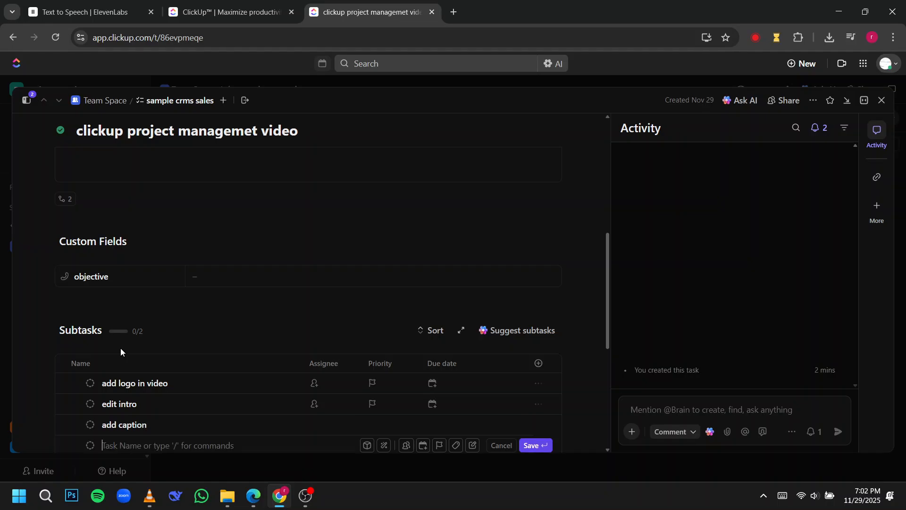
Step: Add the subtasks "final export" and "upload to drive"
scroll(186, 347, down, 5)
text(final export)
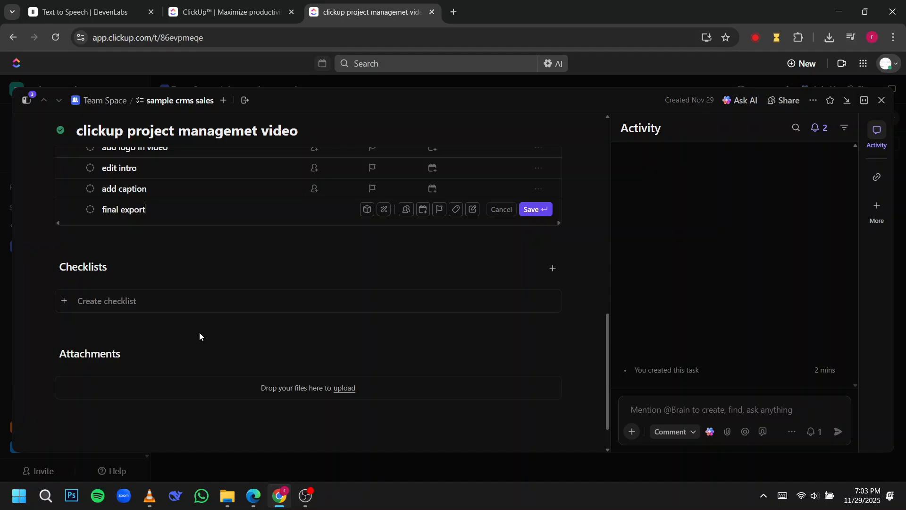
key(Return)
text(uload)
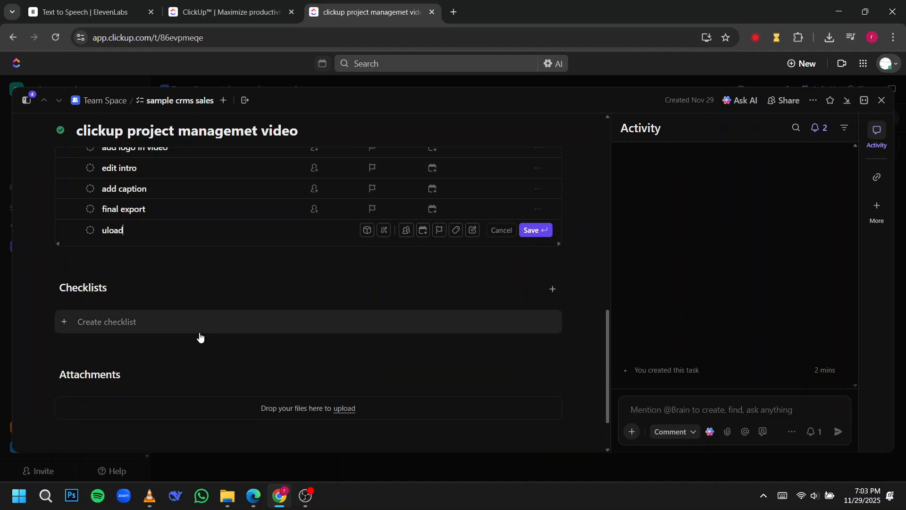
key(BackSpace)
key(BackSpace)
text(p)
key(BackSpace)
key(BackSpace)
text(pload to drive)
key(Return)
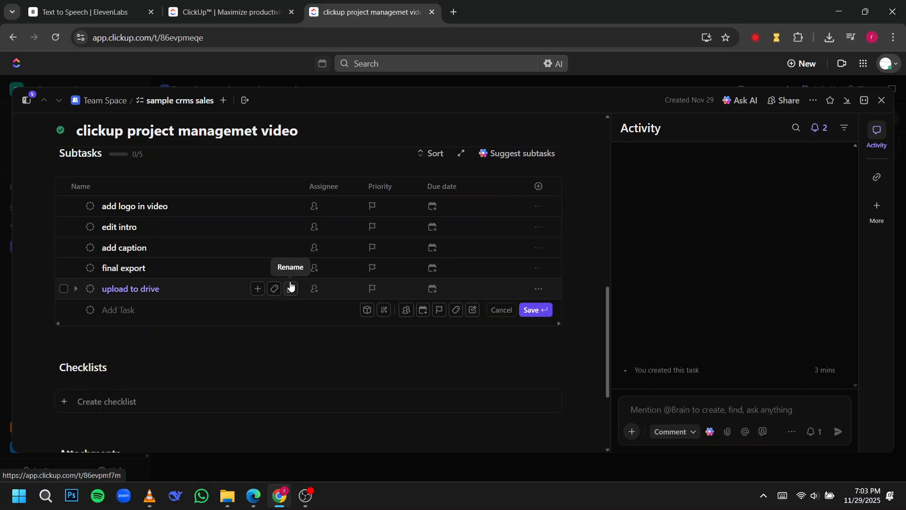
click(290, 287)
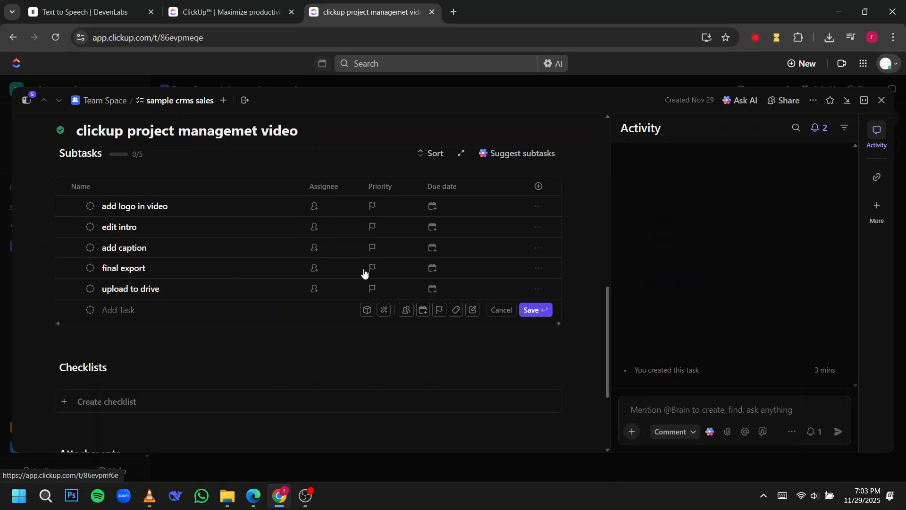
Step: Finish adding subtasks and create a new checklist in the task
scroll(298, 278, down, 2)
scroll(298, 278, down, 1)
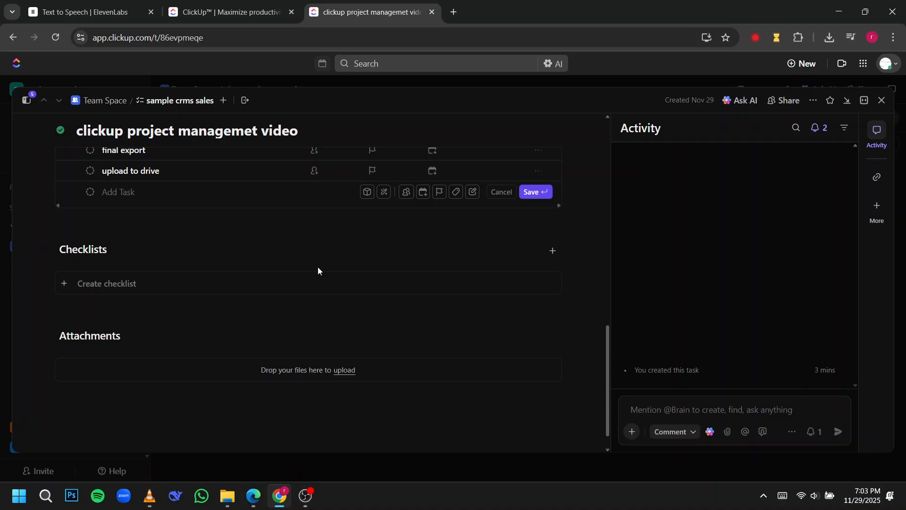
click(56, 253)
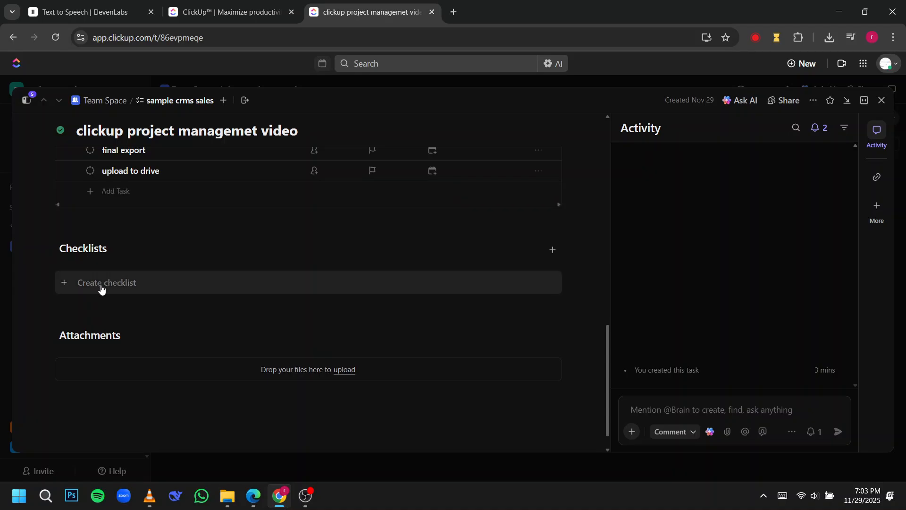
click(86, 285)
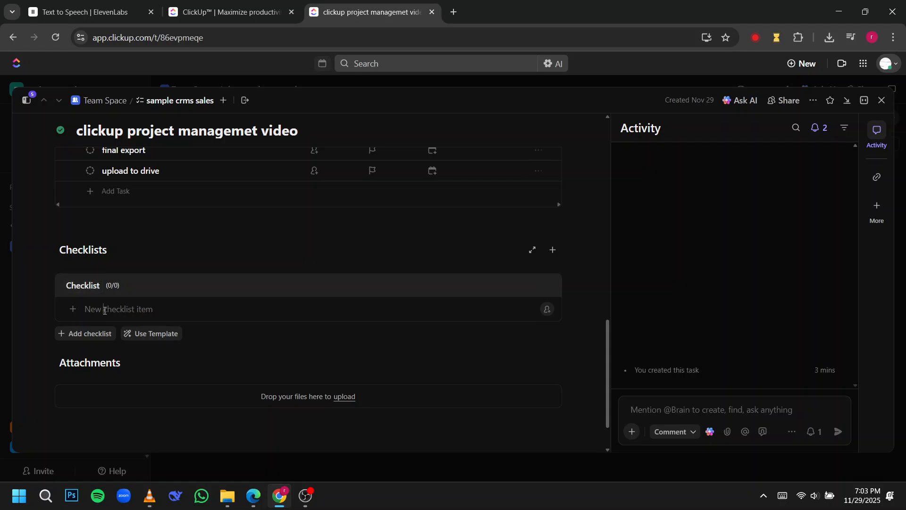
Step: Add "boost audio" as the first checklist item
text(delta 6)
key(BackSpace)
key(BackSpace)
key(BackSpace)
text(i)
key(BackSpace)
text(boost audio)
key(Return)
Step: Add "export 1080p" as the second checklist item
text(export 10)
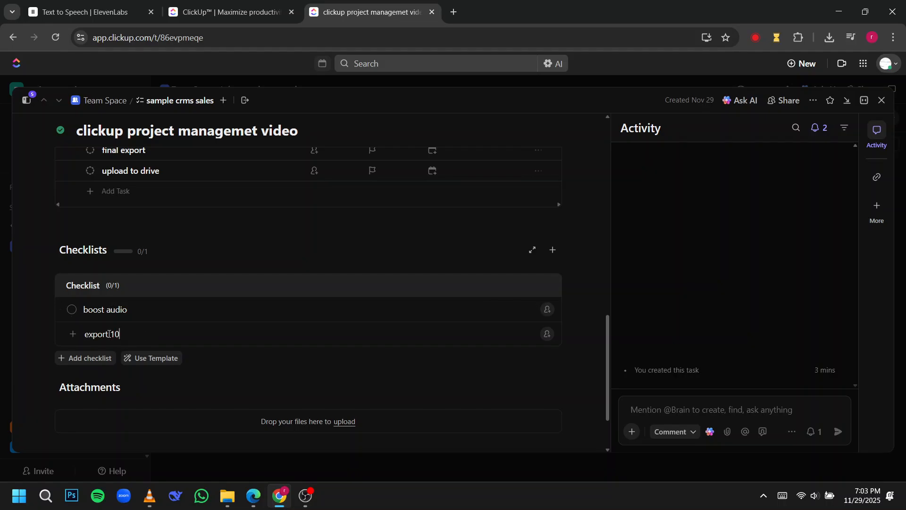
text(80p)
key(Return)
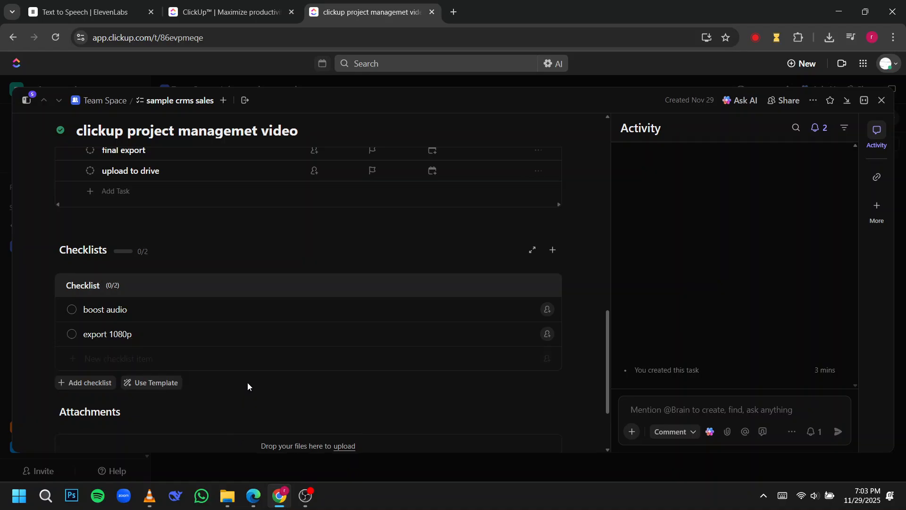
scroll(255, 382, down, 1)
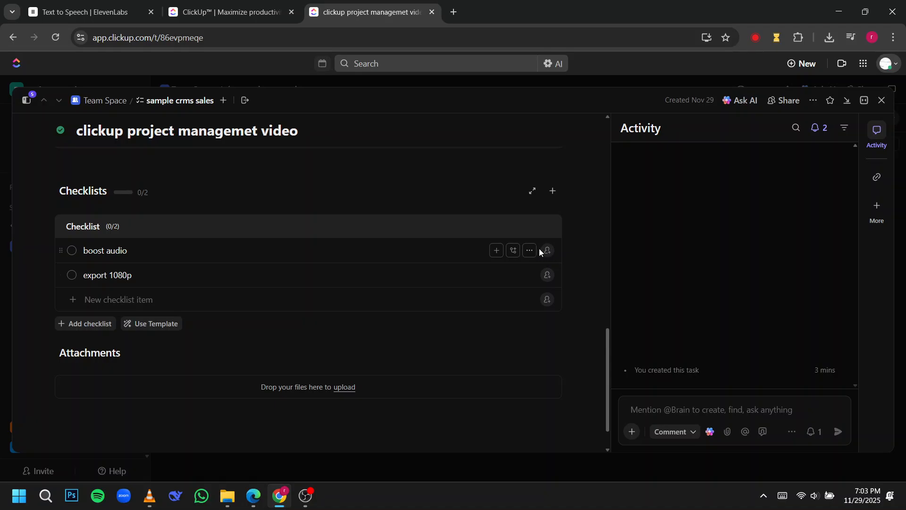
Step: Mark the checklist items "boost audio" and "export 1080p" as complete, review the task's subtasks and checklist, and close the task
click(71, 251)
click(74, 252)
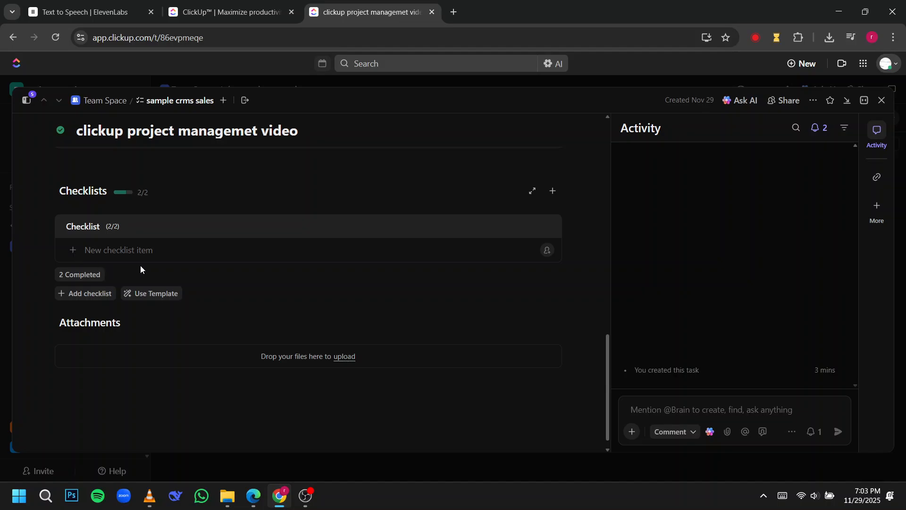
scroll(146, 257, up, 4)
scroll(152, 261, down, 1)
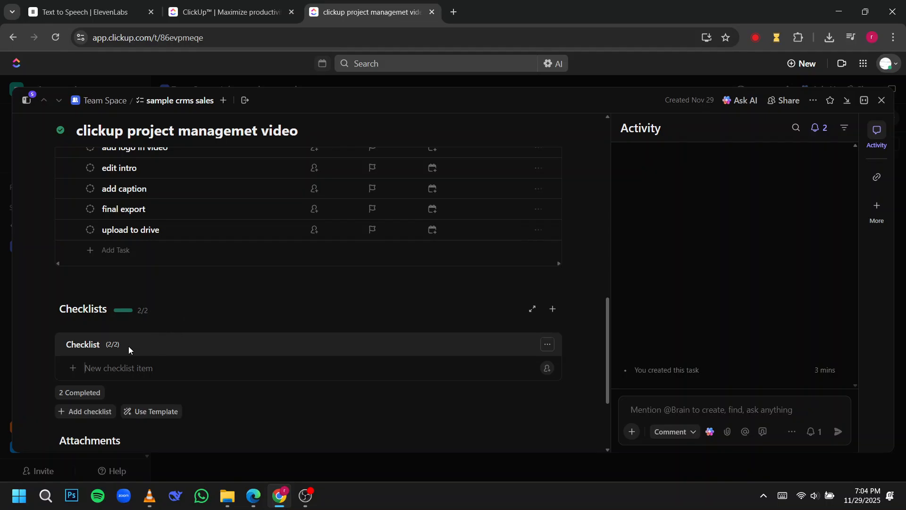
scroll(180, 333, down, 1)
scroll(179, 333, down, 3)
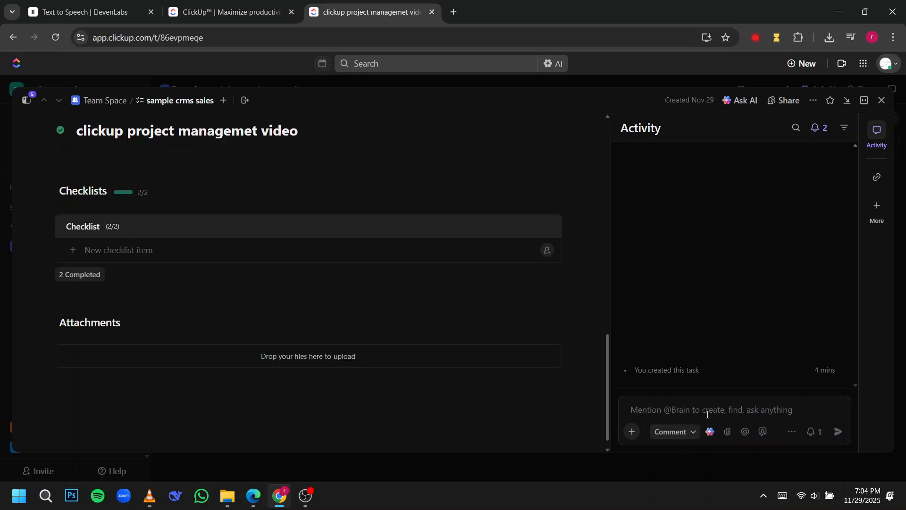
click(882, 101)
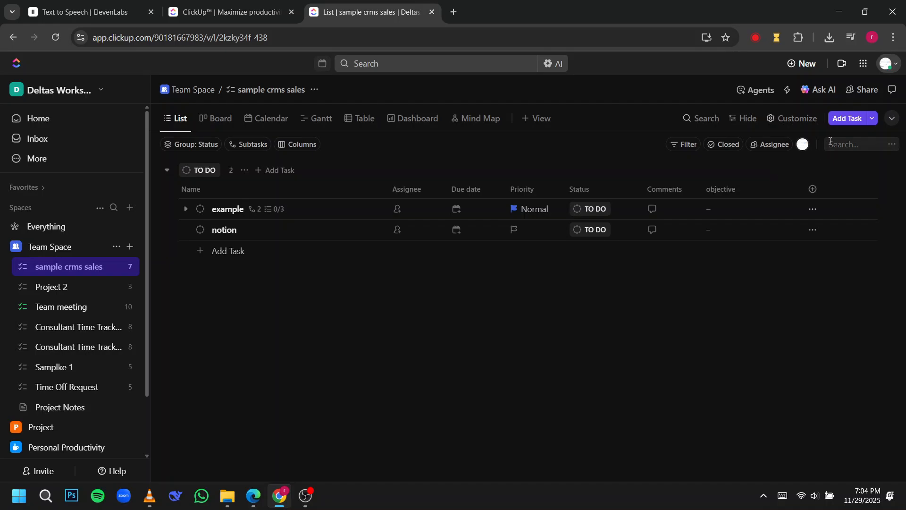
Step: Share the "sample crms sales" list with the existing team member found by email and set their permission to Edit
click(867, 90)
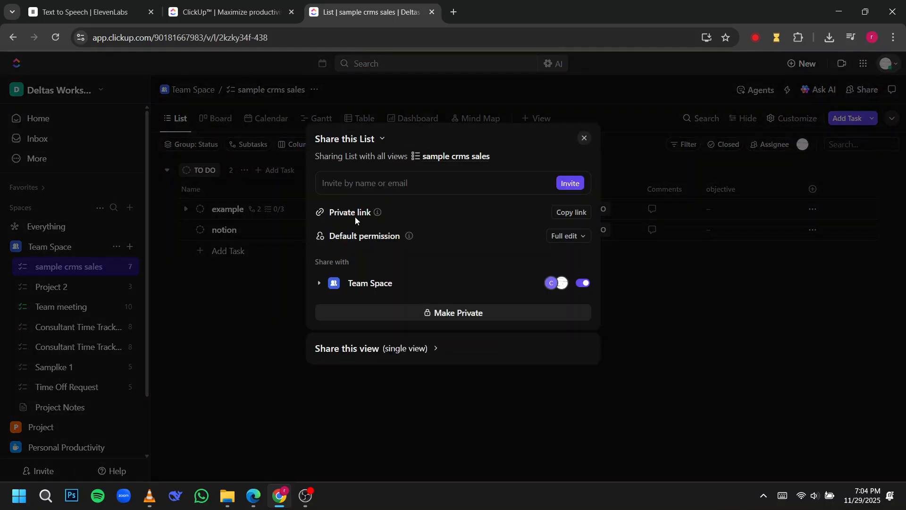
click(396, 280)
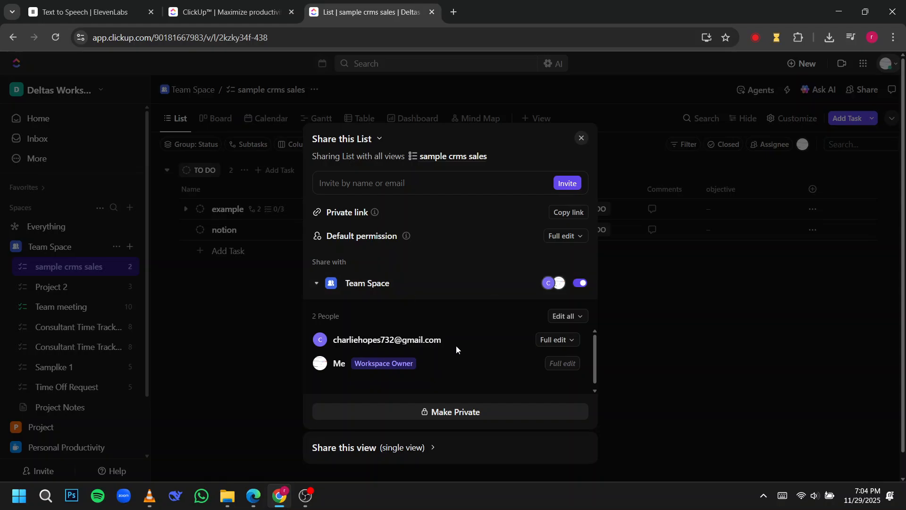
click(453, 178)
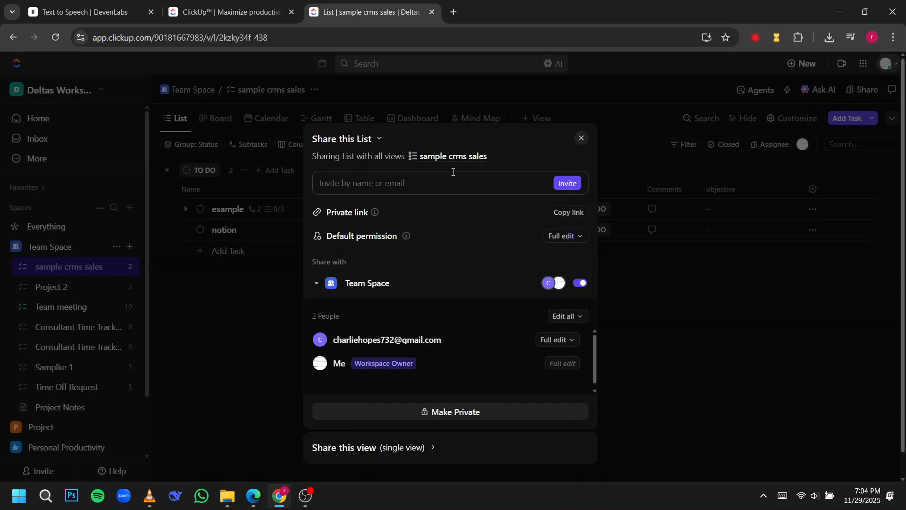
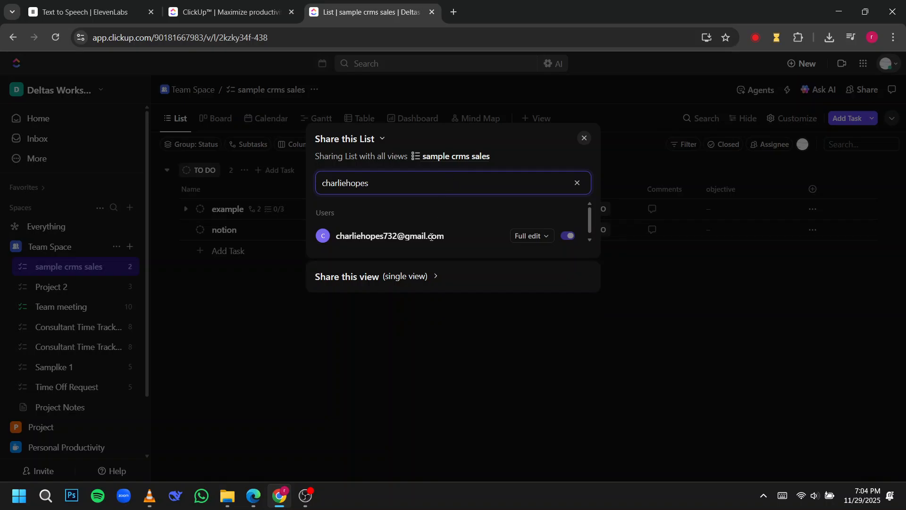
click(538, 238)
click(543, 303)
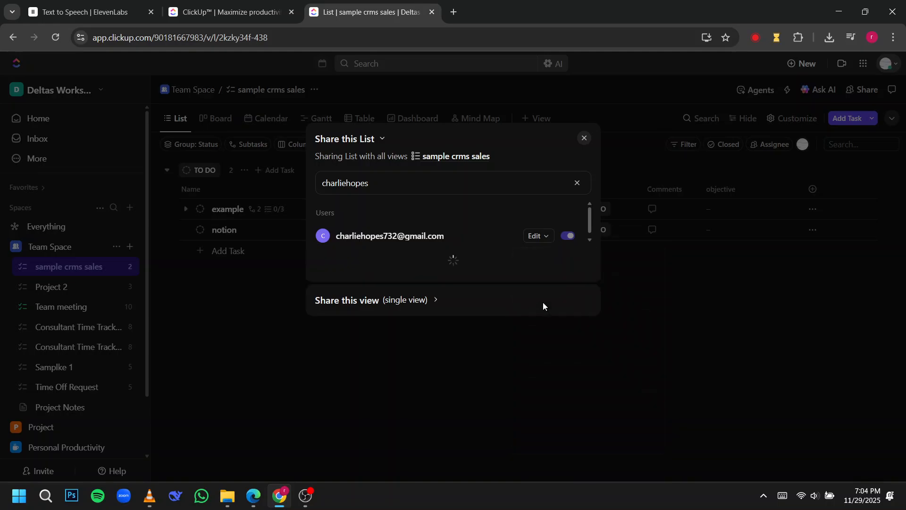
click(585, 140)
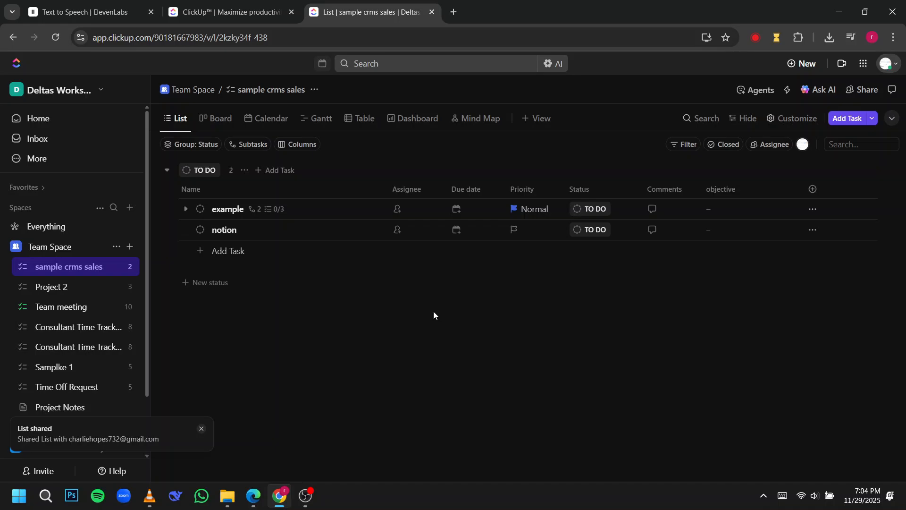
Step: Add the tasks "tast 1" and "task 2" under TO DO in the "sample crms sales" list
drag(224, 212, 222, 245)
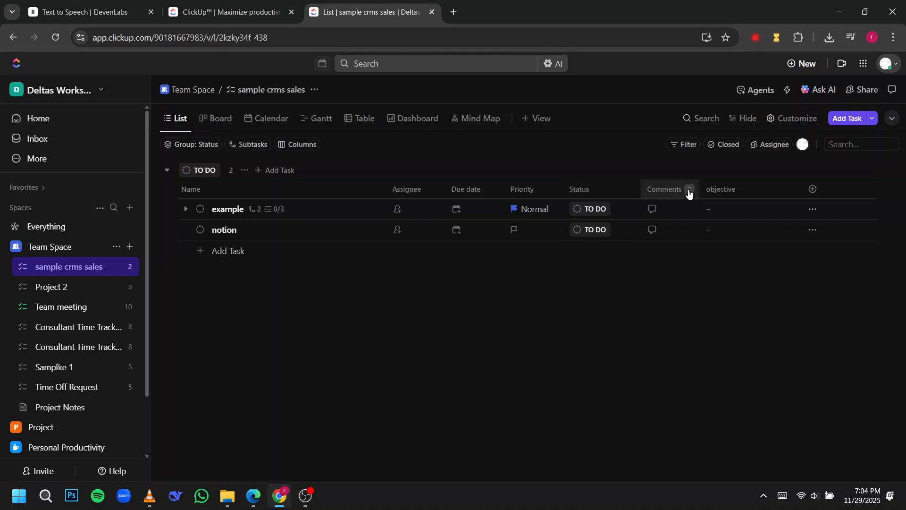
click(235, 249)
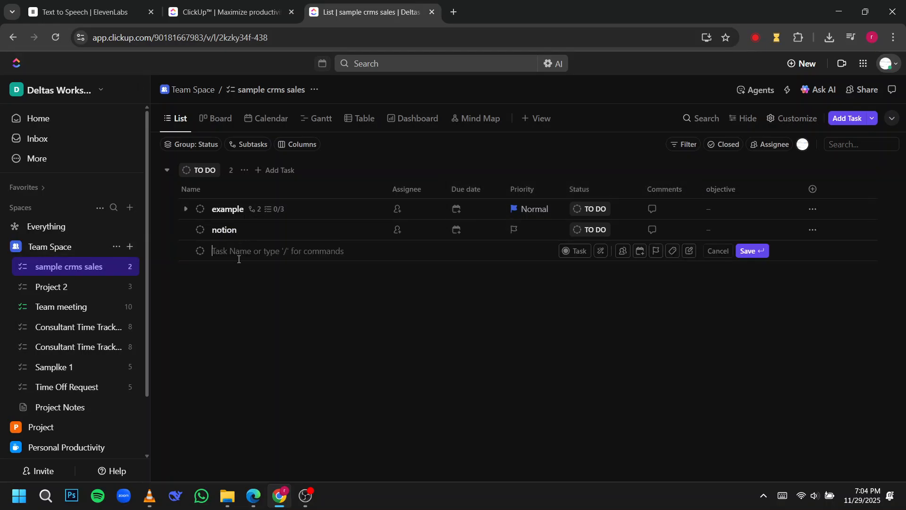
text(tast 1)
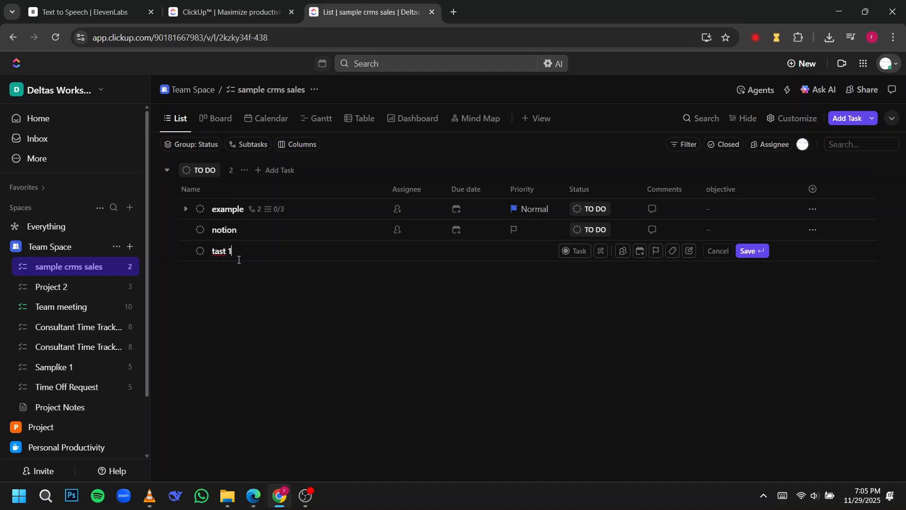
key(Return)
text(task 2)
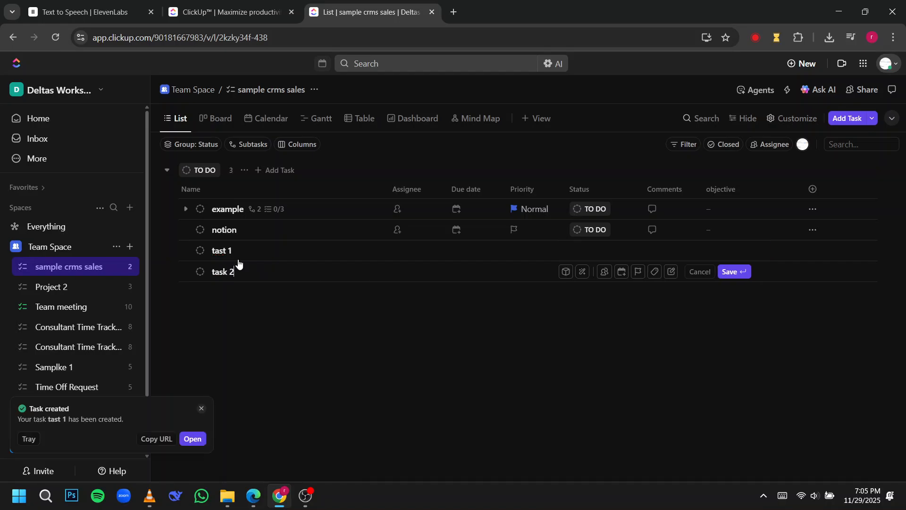
key(Return)
click(327, 361)
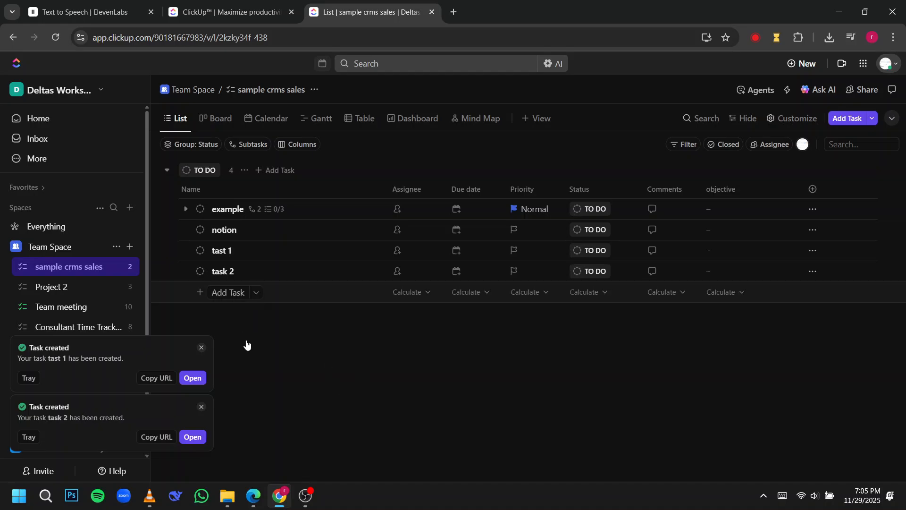
Step: View the sharing options for "task 2" from its assignee choices, close them and dismiss the task-created notification
click(398, 271)
click(474, 325)
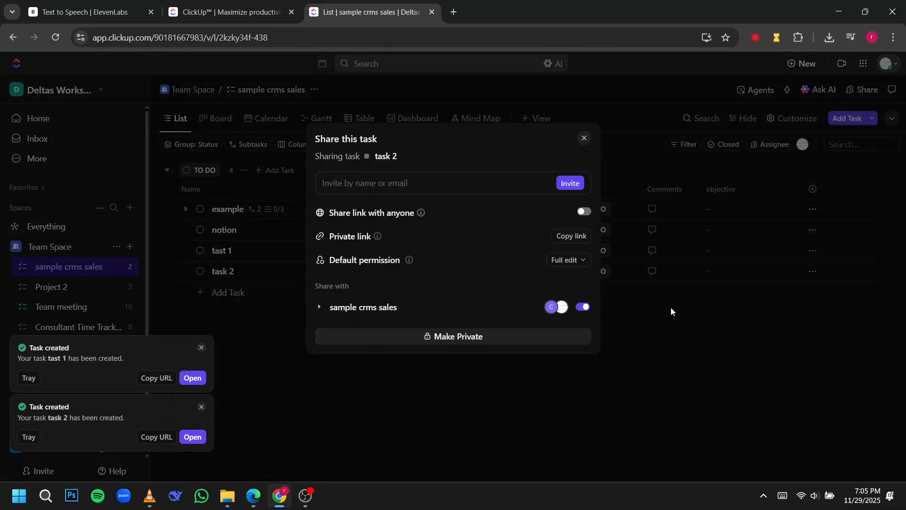
click(698, 318)
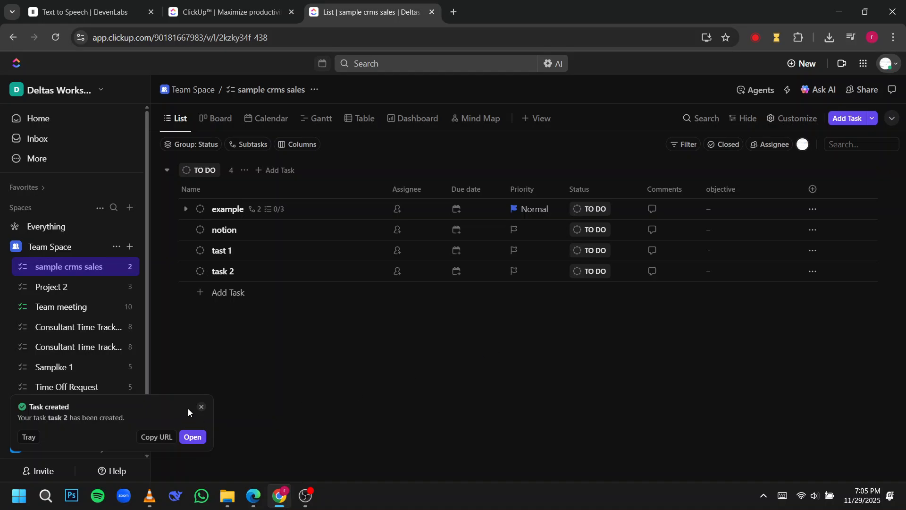
click(202, 407)
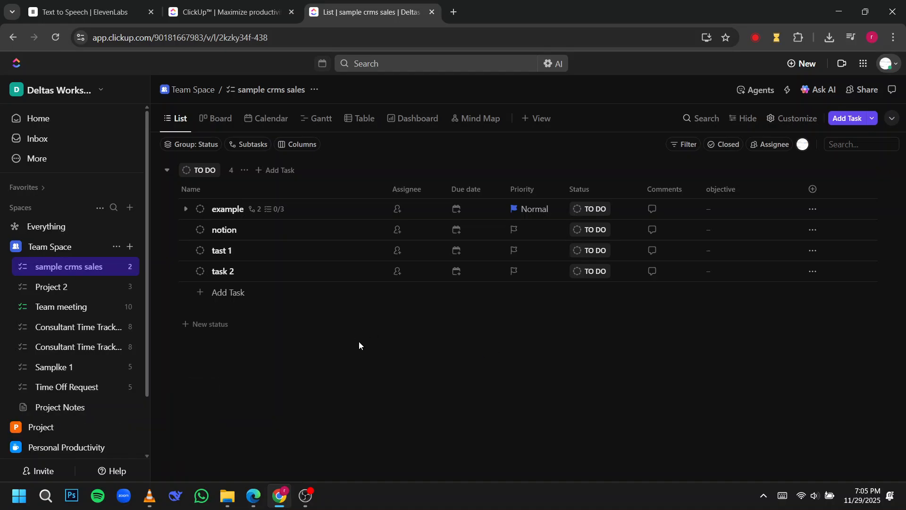